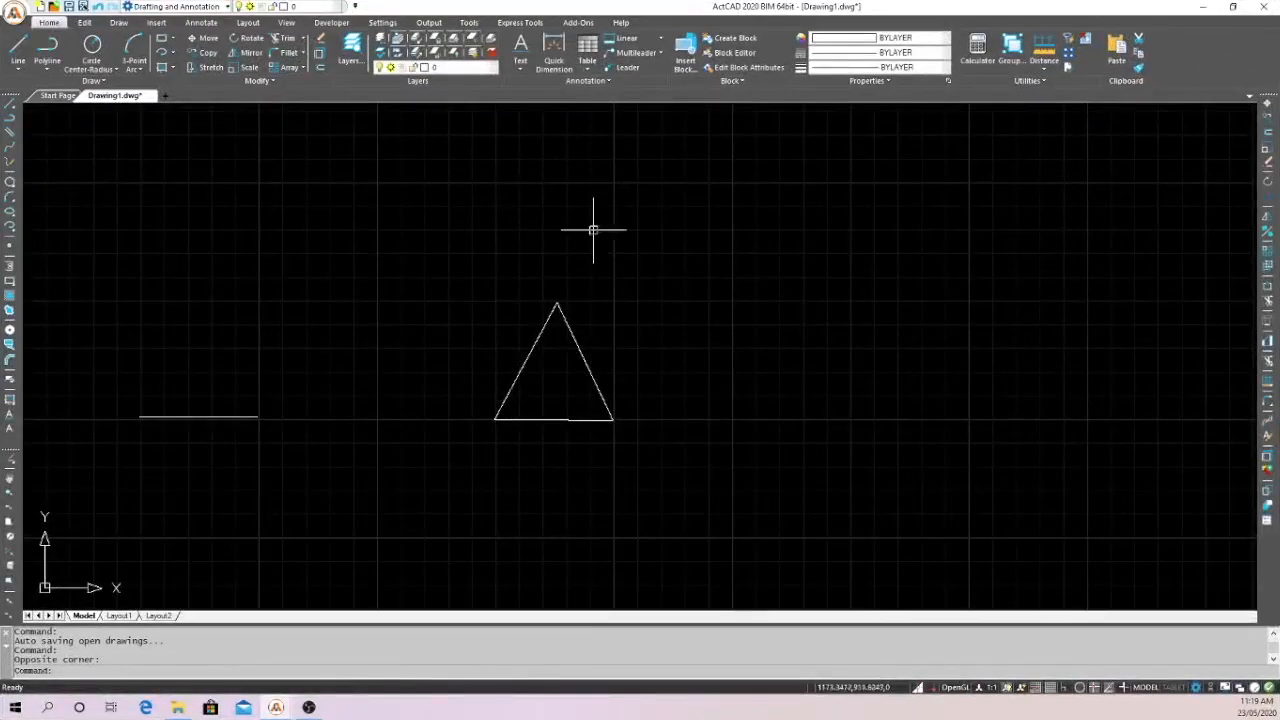
Draw a centre-radius circle up and to the right of the triangle with a radius of about 214.
type("c")
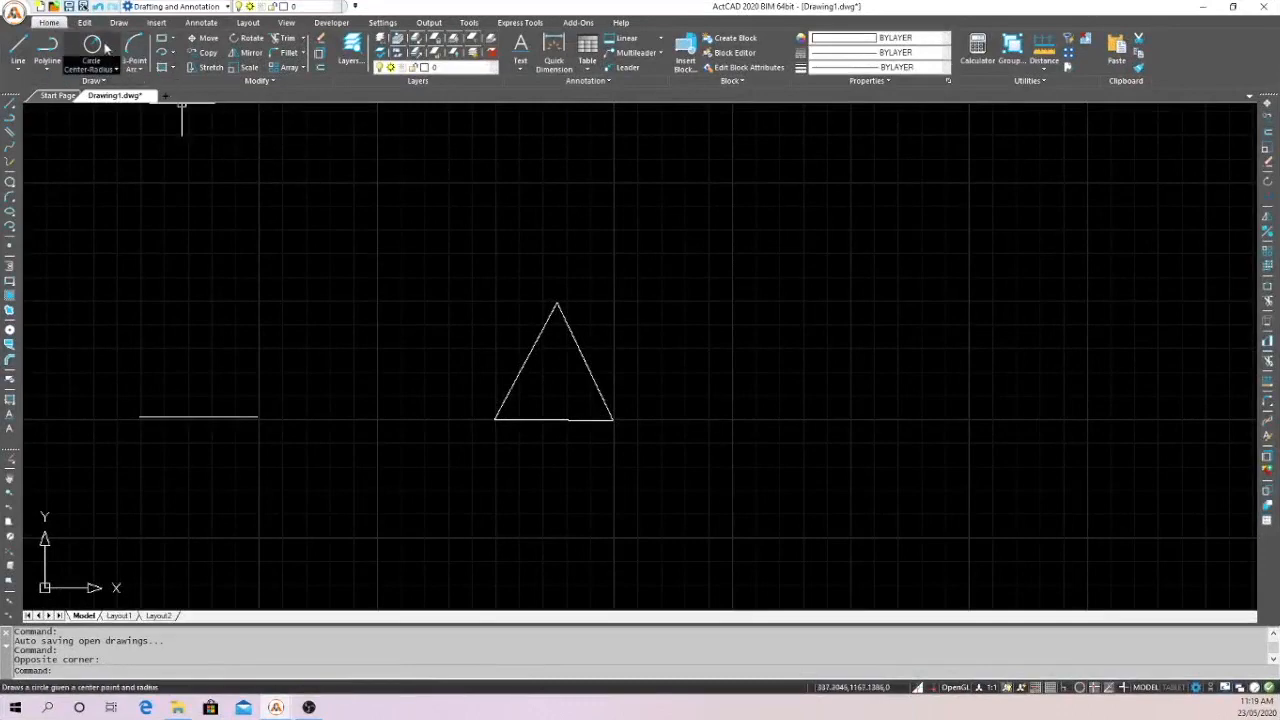
key("Return")
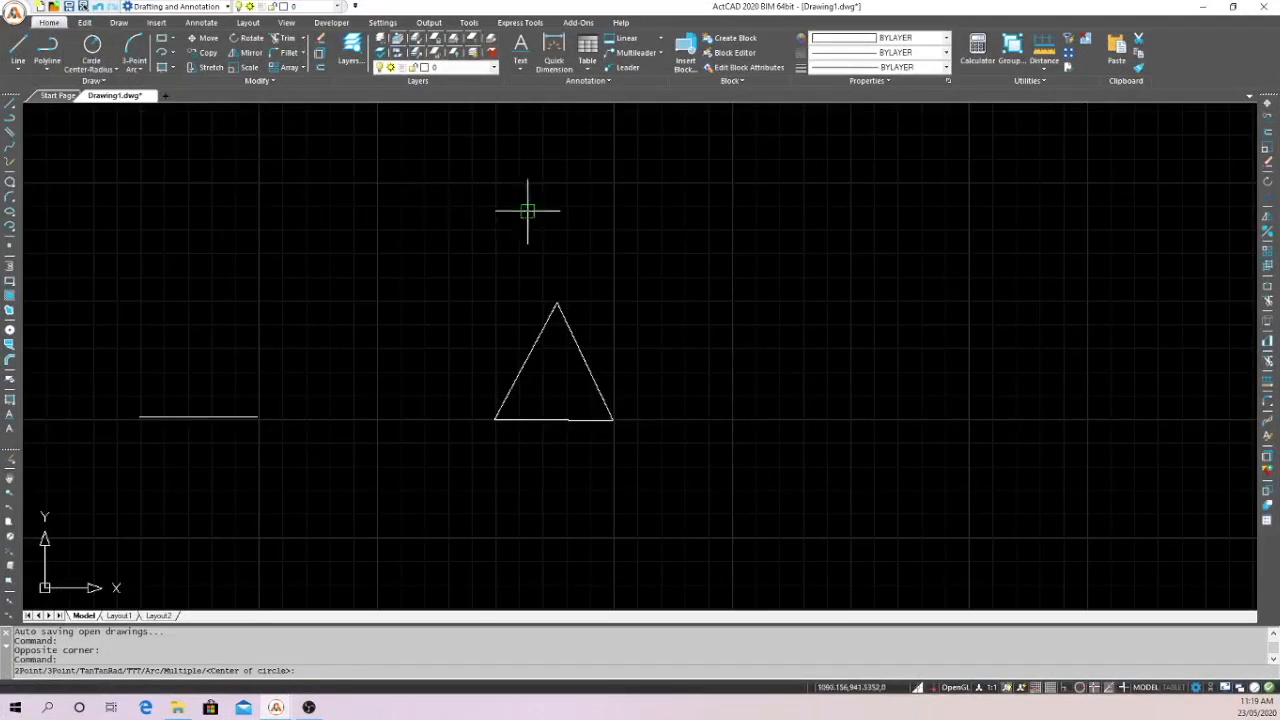
left_click(729, 296)
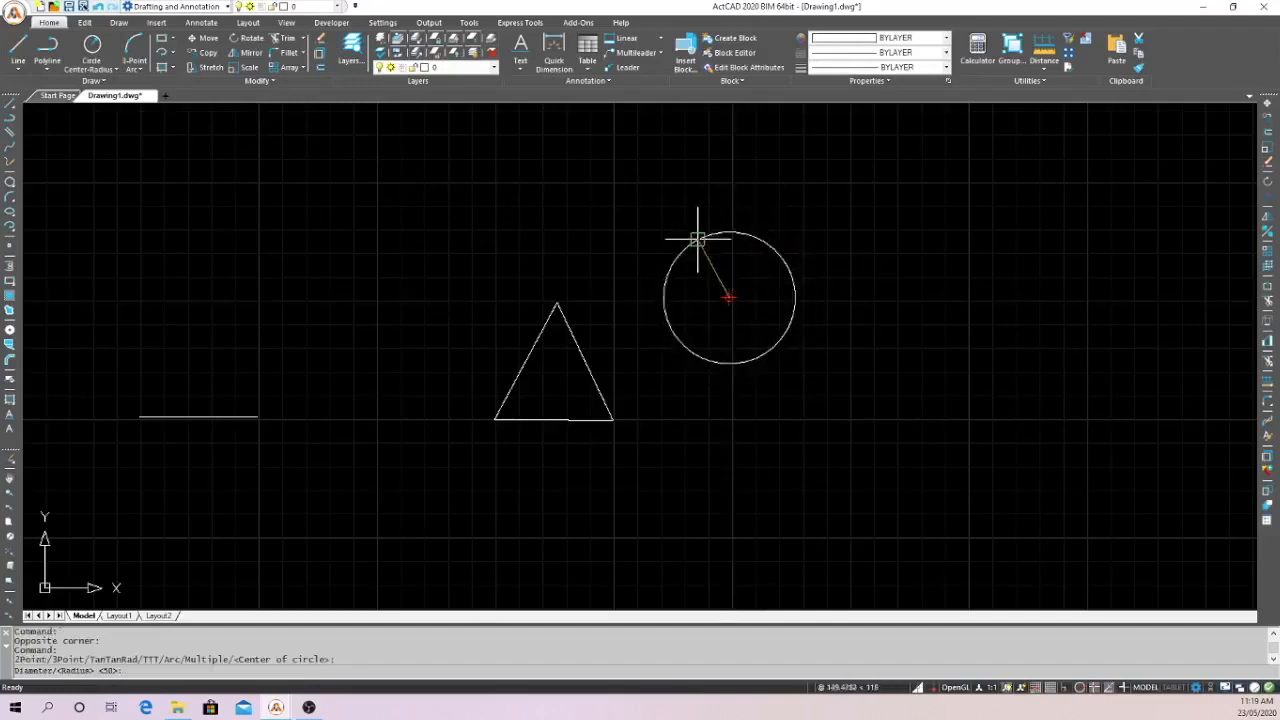
left_click(776, 208)
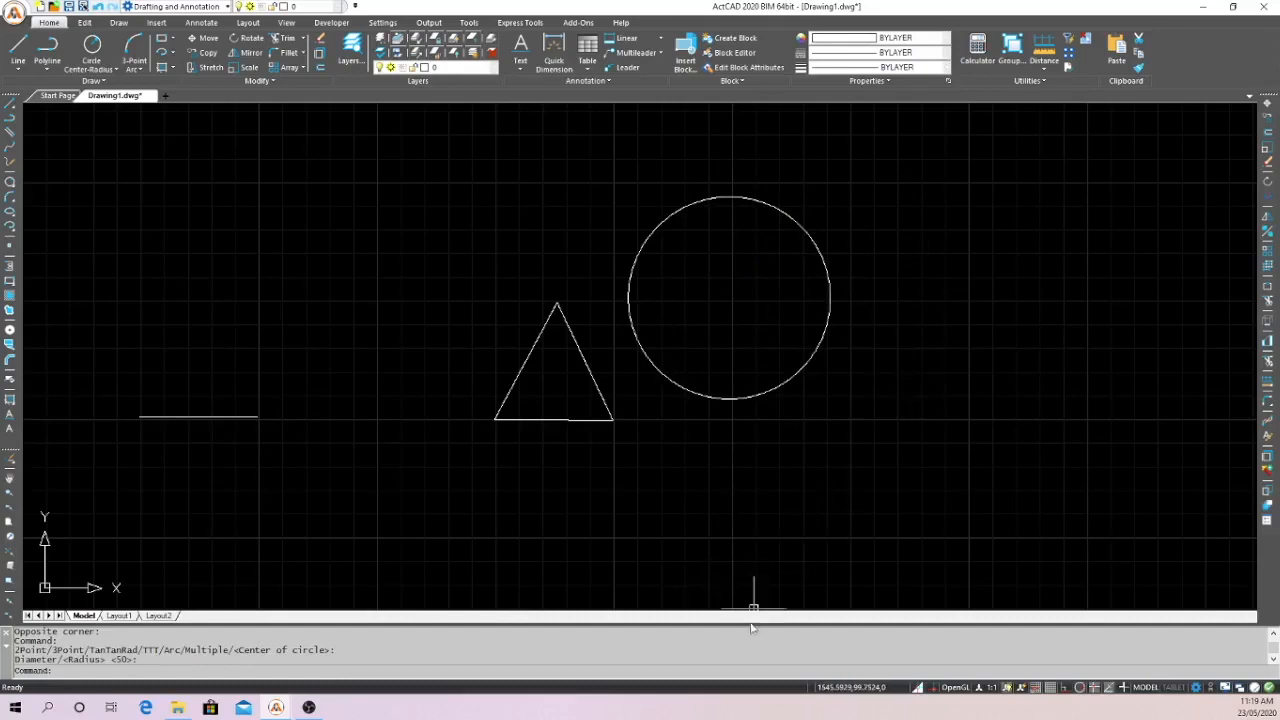
Draw a larger circle with a radius of about 284, overlapping the first circle's right side.
type("c")
key("Return")
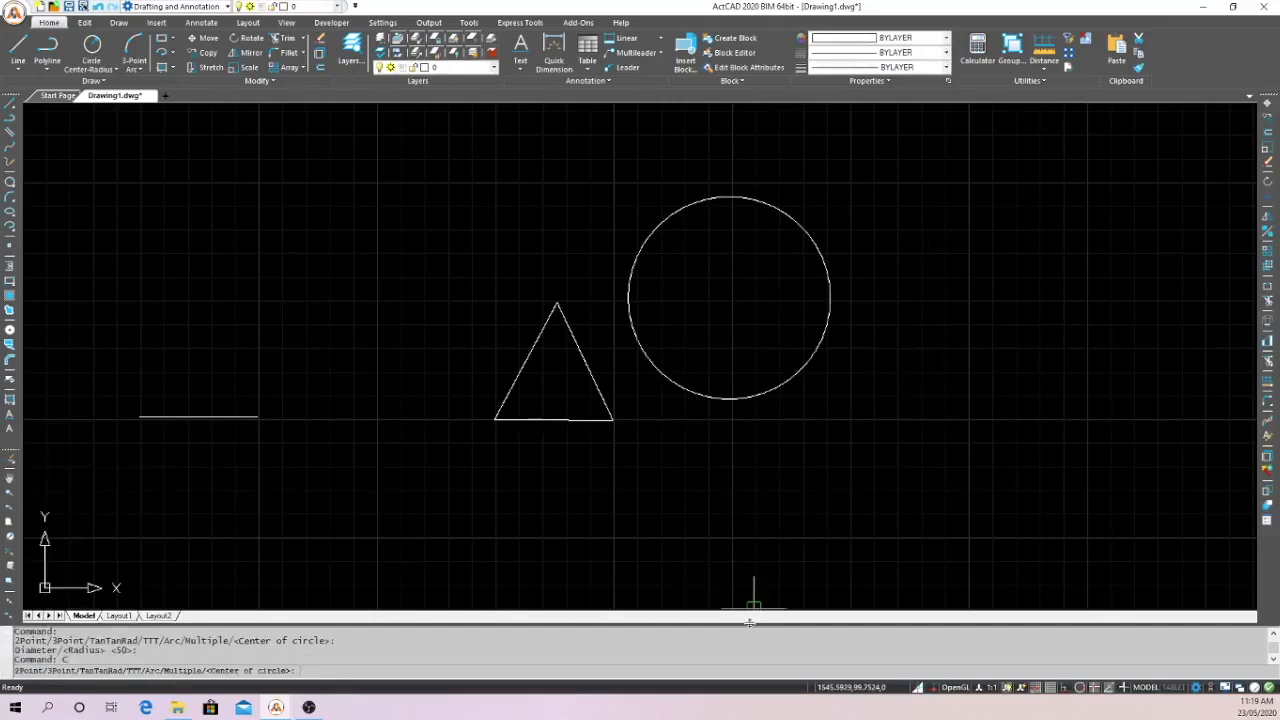
left_click(900, 295)
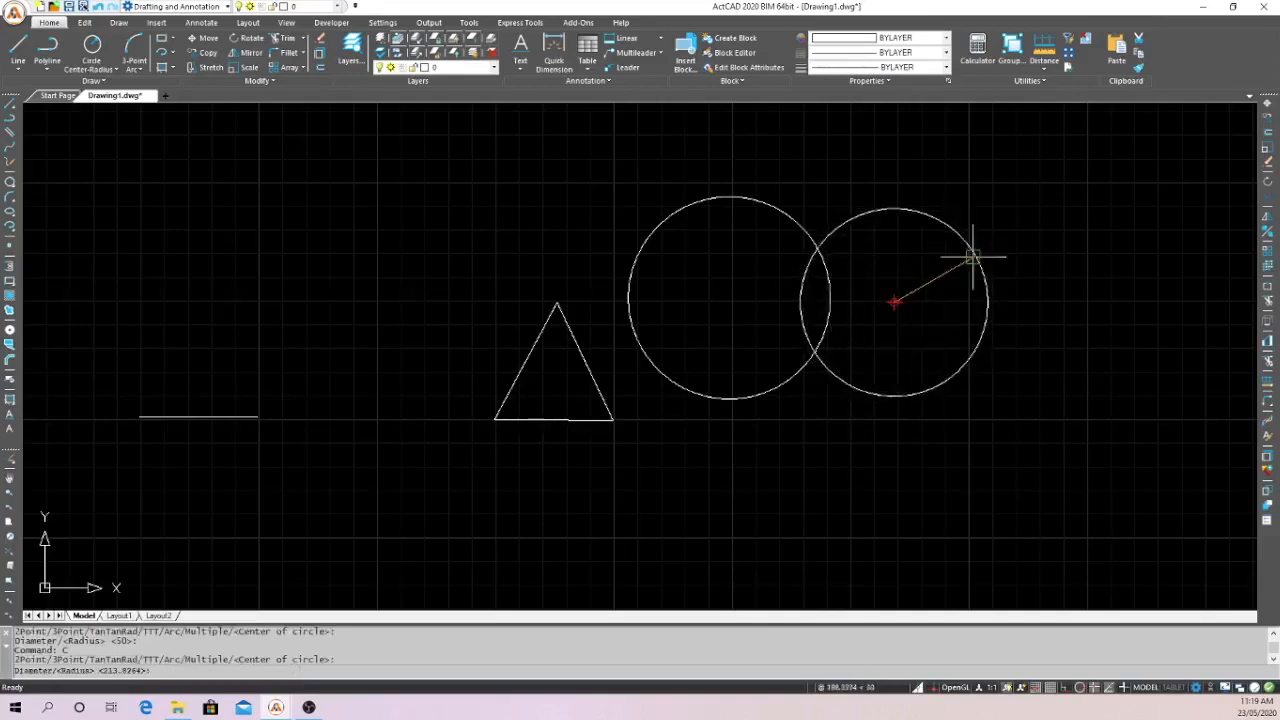
left_click(988, 204)
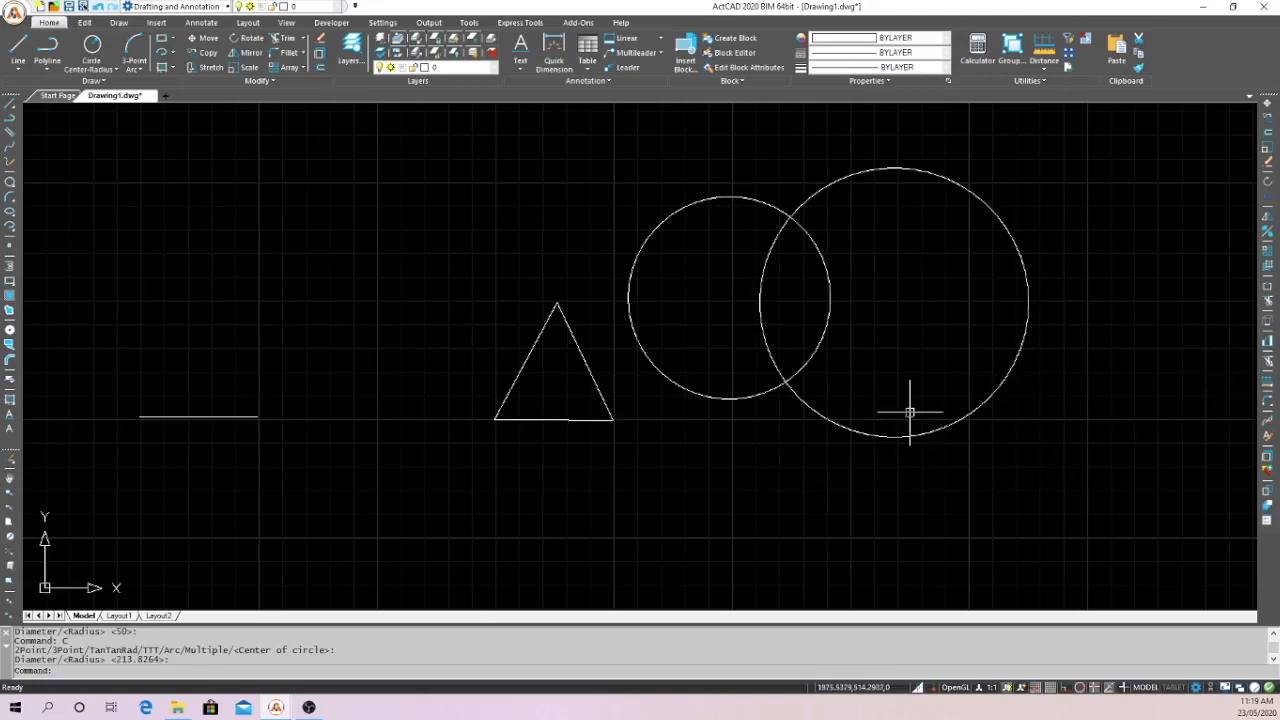
Draw a circle below the two overlapping circles, using the Diameter option with a diameter of 150.
type("c")
key("Return")
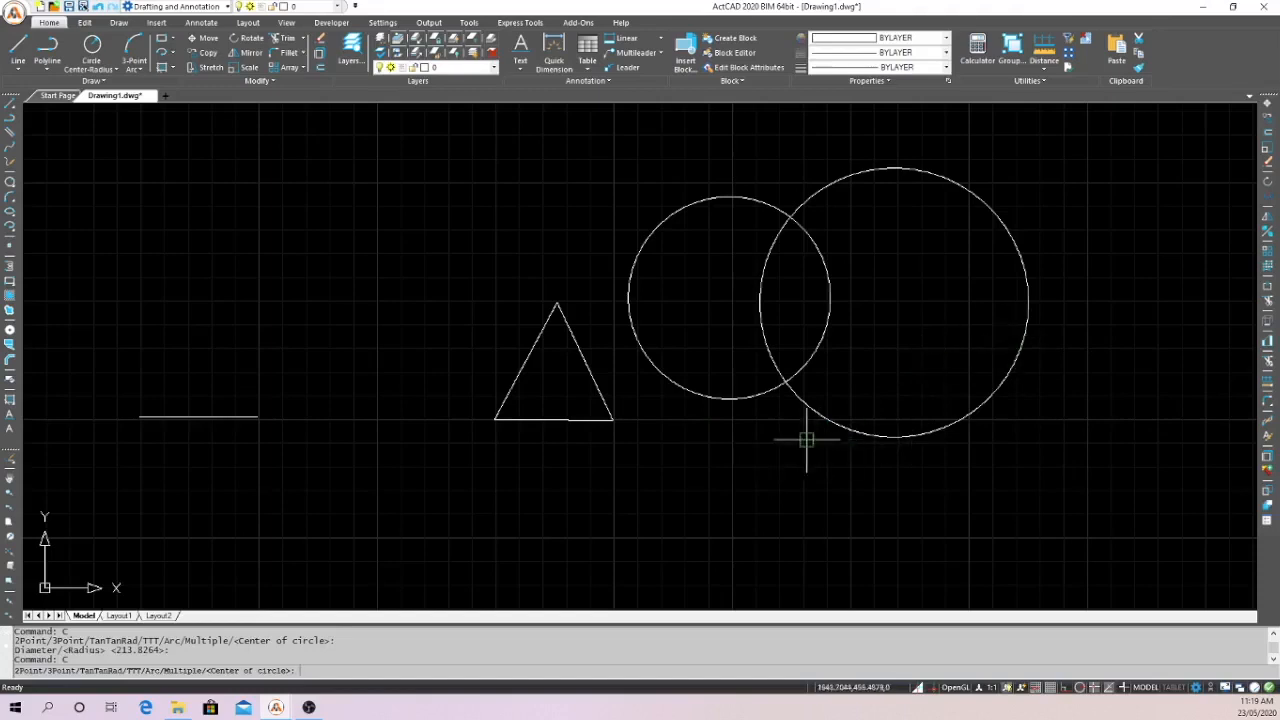
left_click(697, 481)
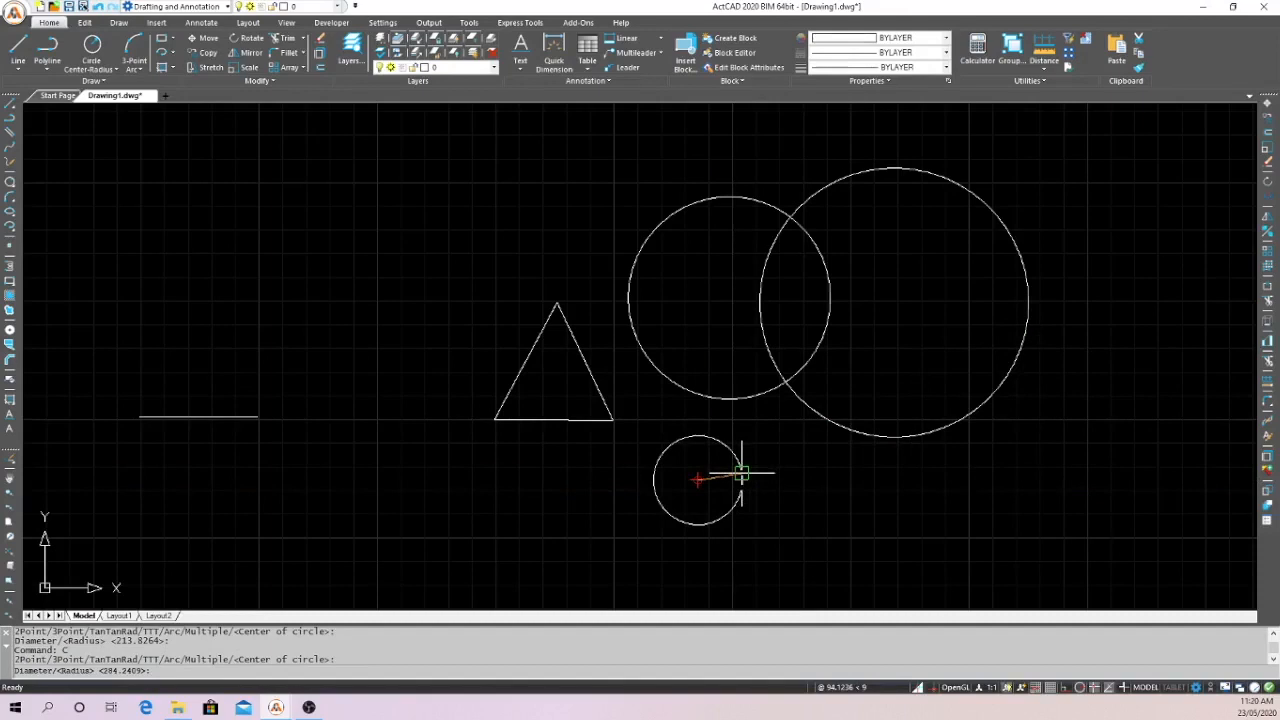
type("5")
key("Return")
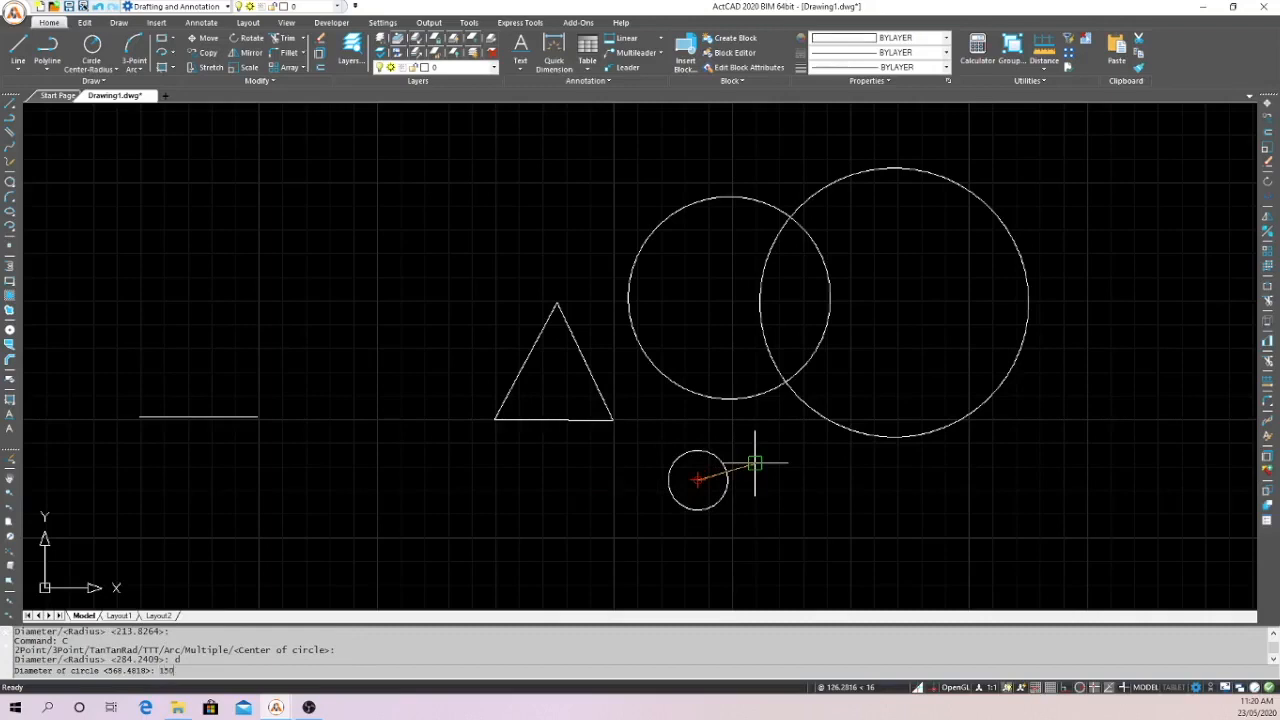
type("150")
key("Return")
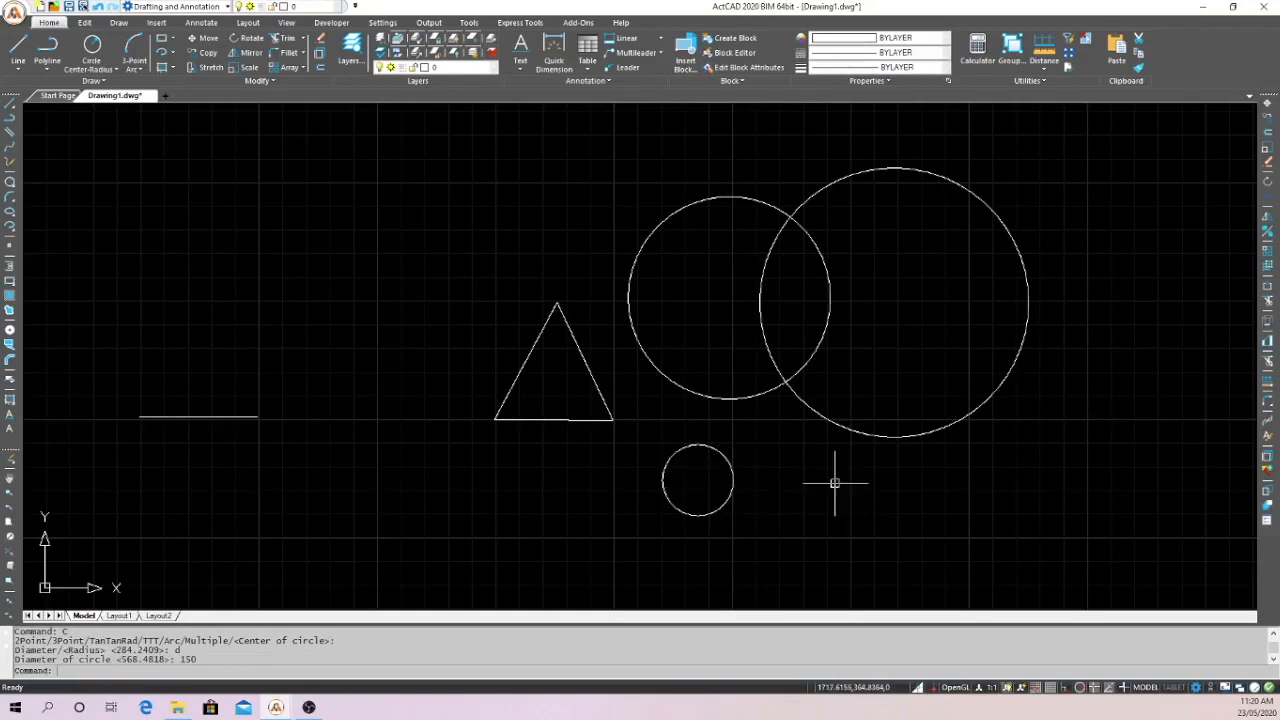
Draw a circle with a radius of 100 just right of the 150-diameter circle.
type("c")
key("Return")
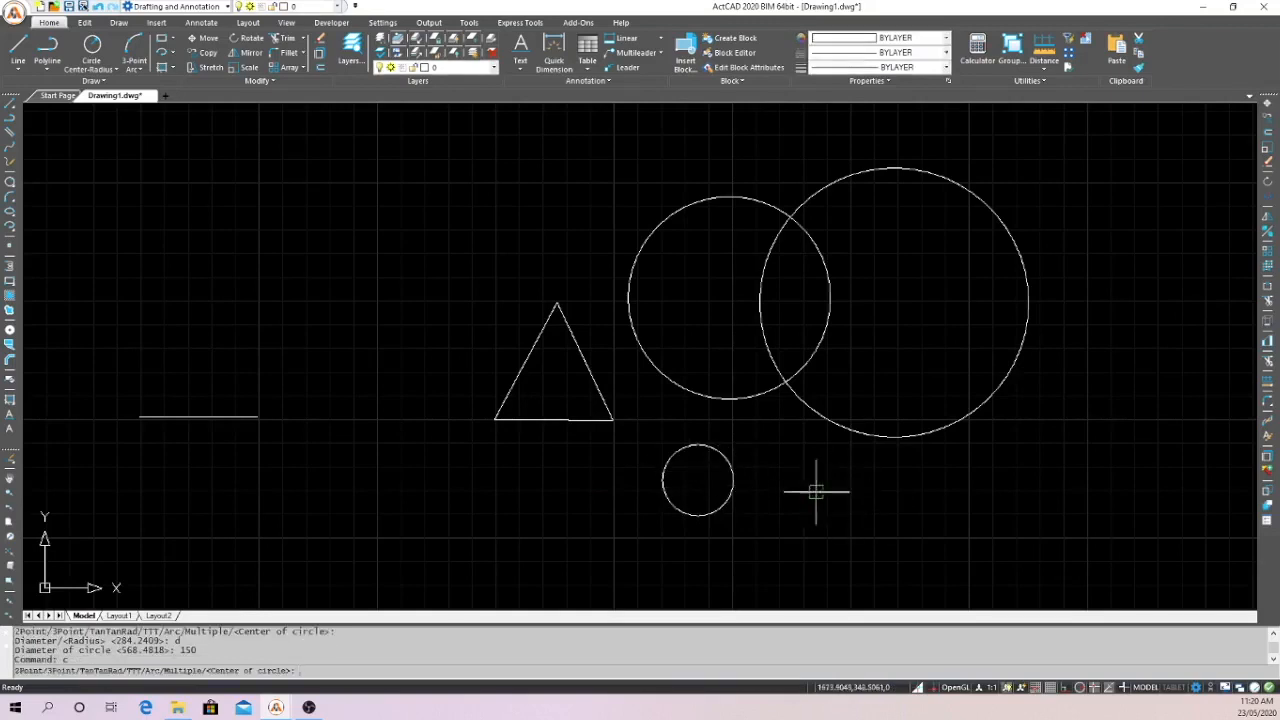
left_click(799, 493)
type("r")
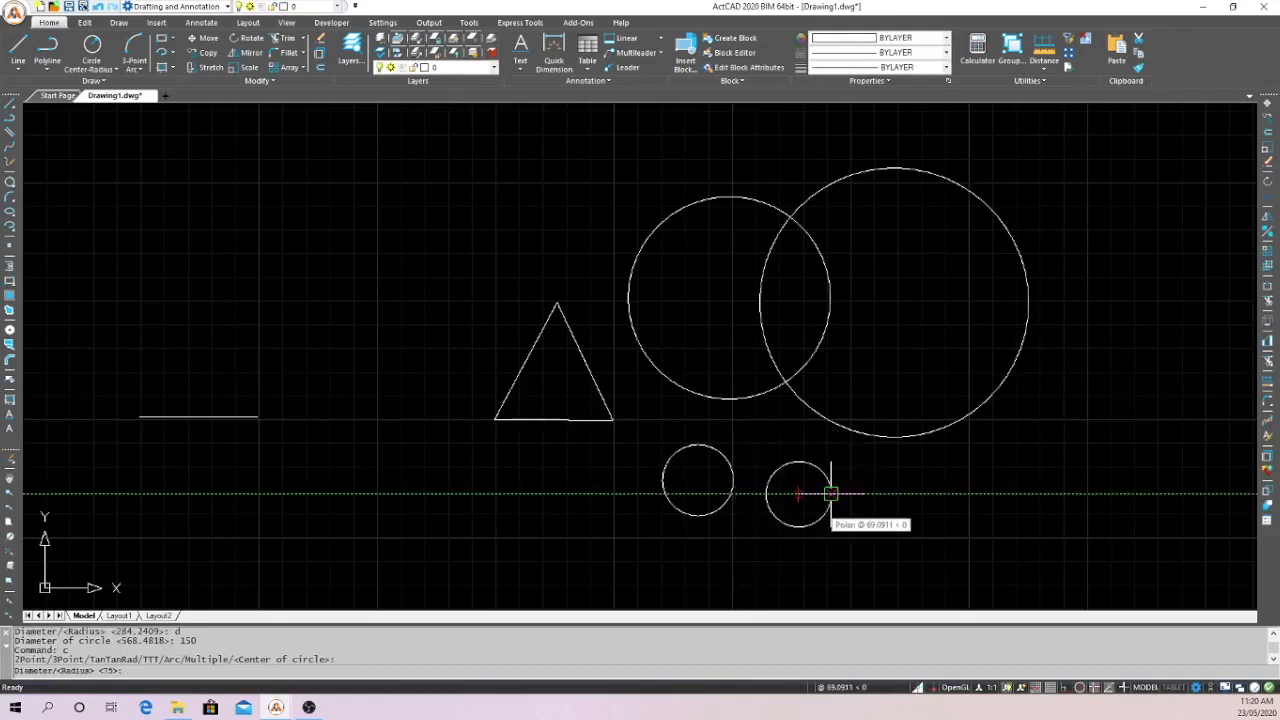
key("Return")
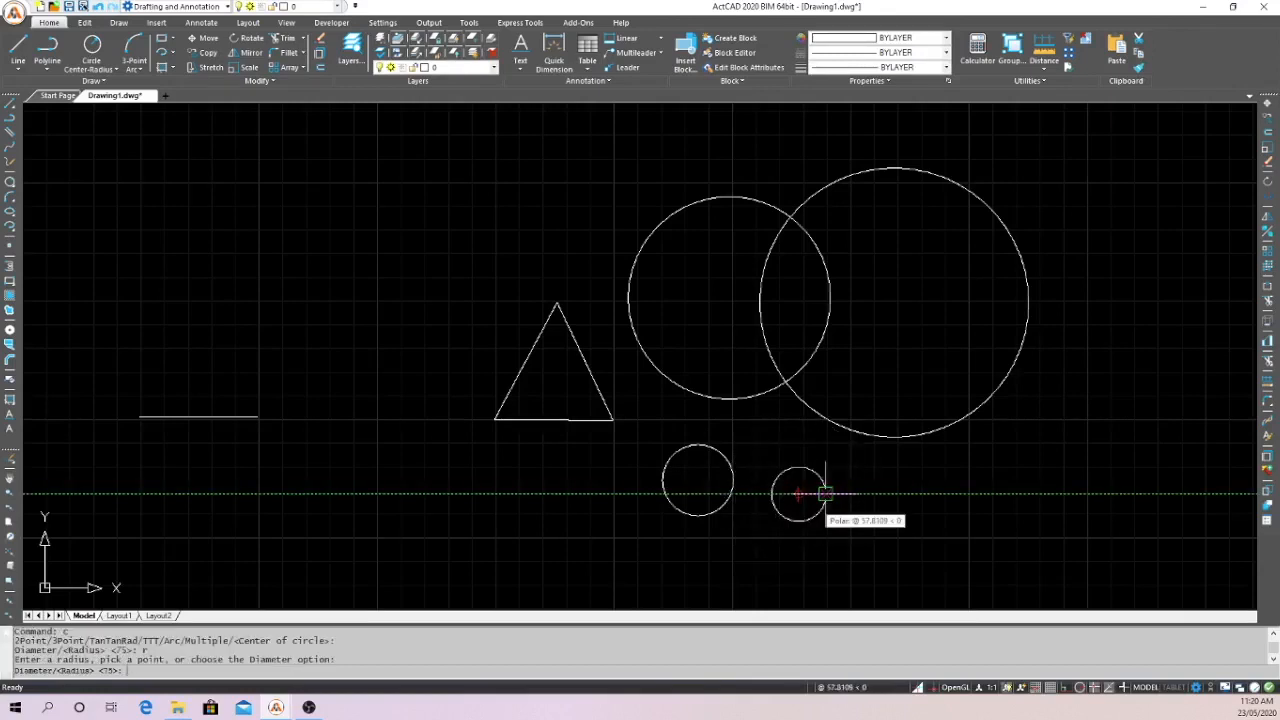
type("100")
key("Return")
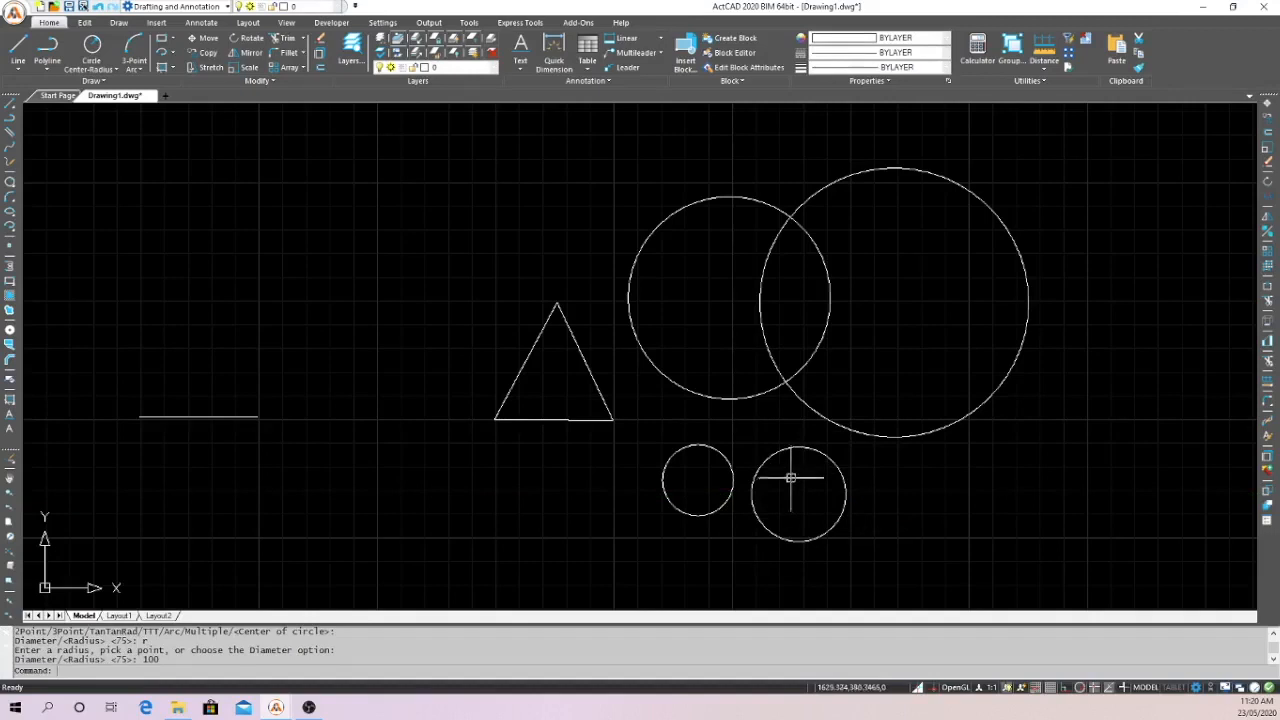
Run LIST on the 150-diameter circle to examine its object data.
left_click(685, 448)
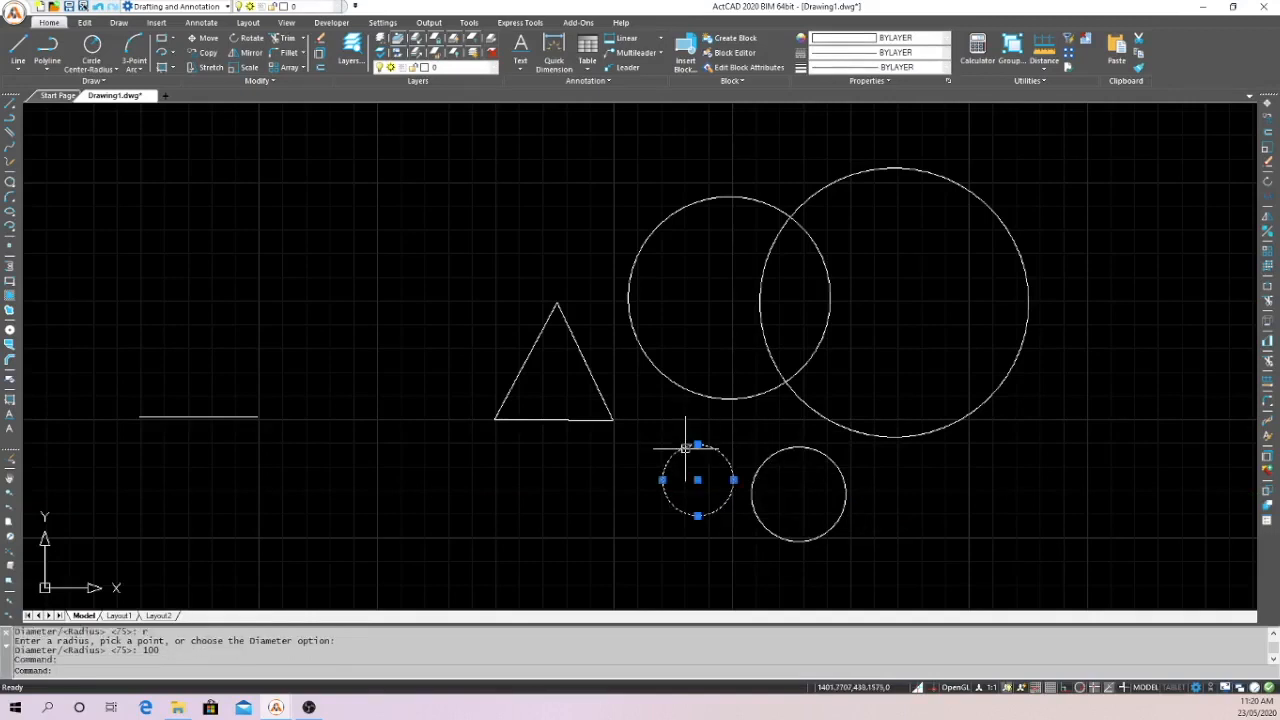
type("1ist")
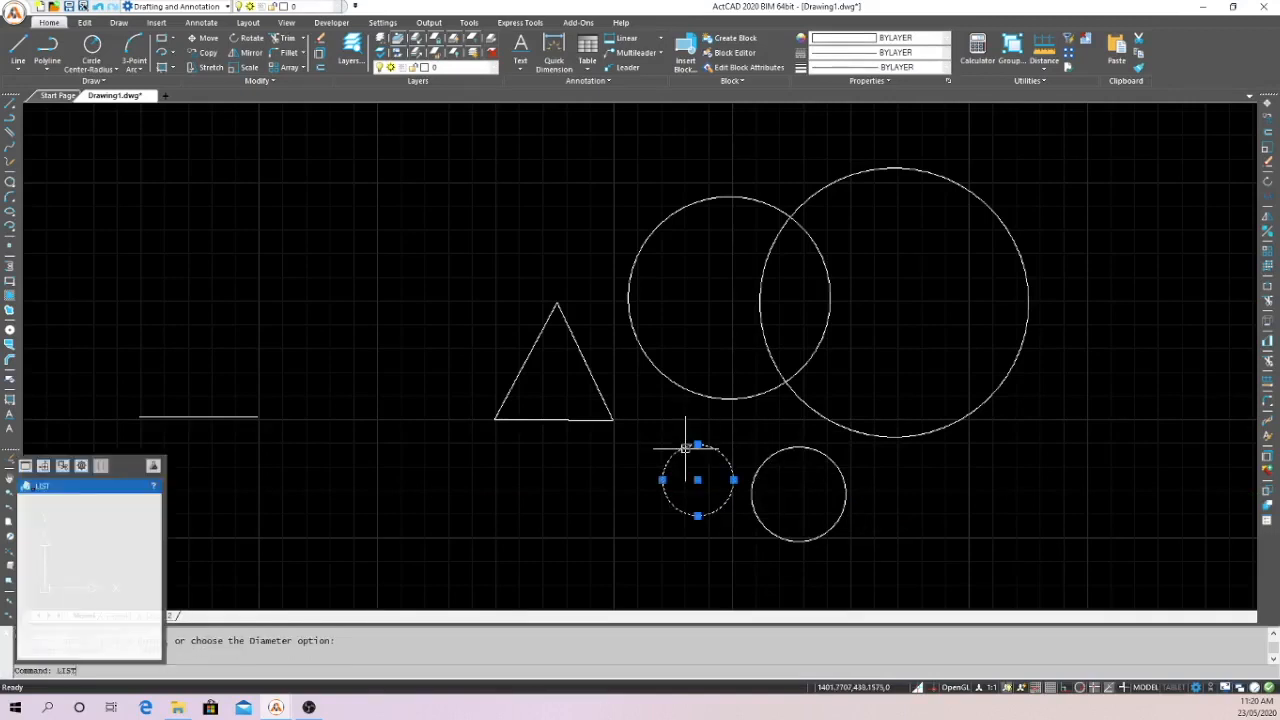
key("Return")
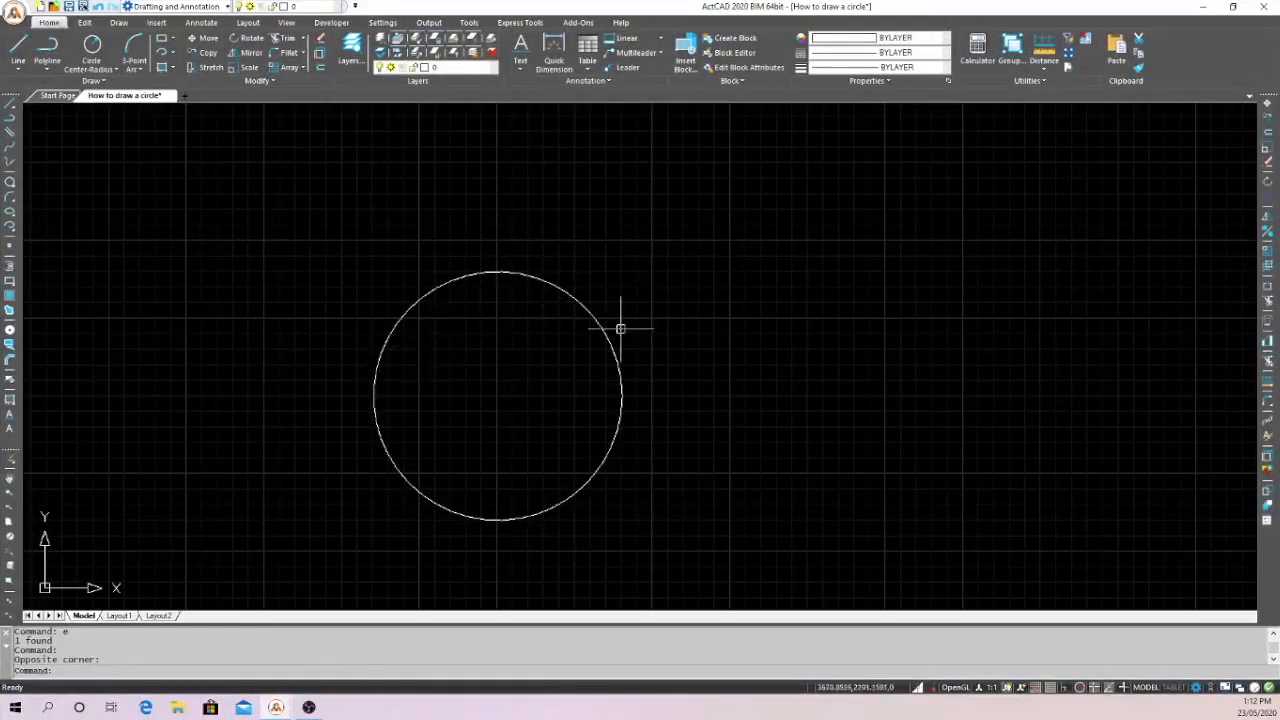
Show the circle's properties and set its diameter to 80.
left_click(620, 366)
right_click(614, 358)
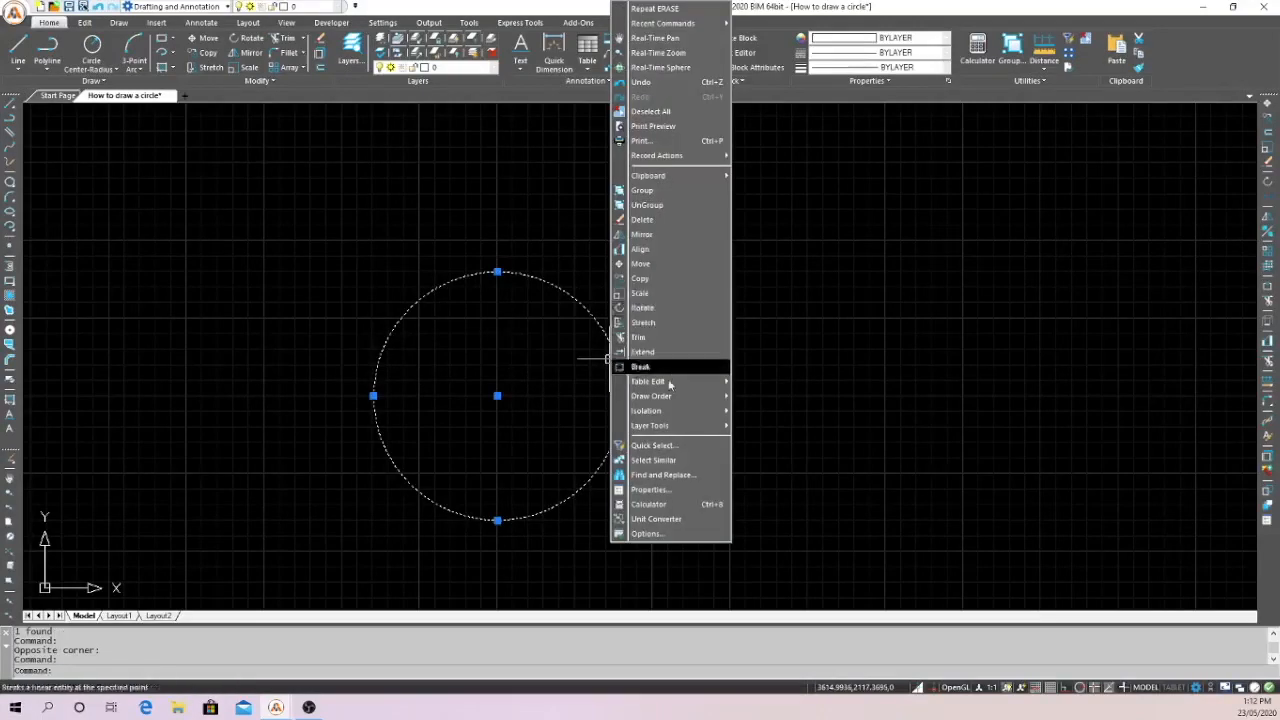
left_click(680, 490)
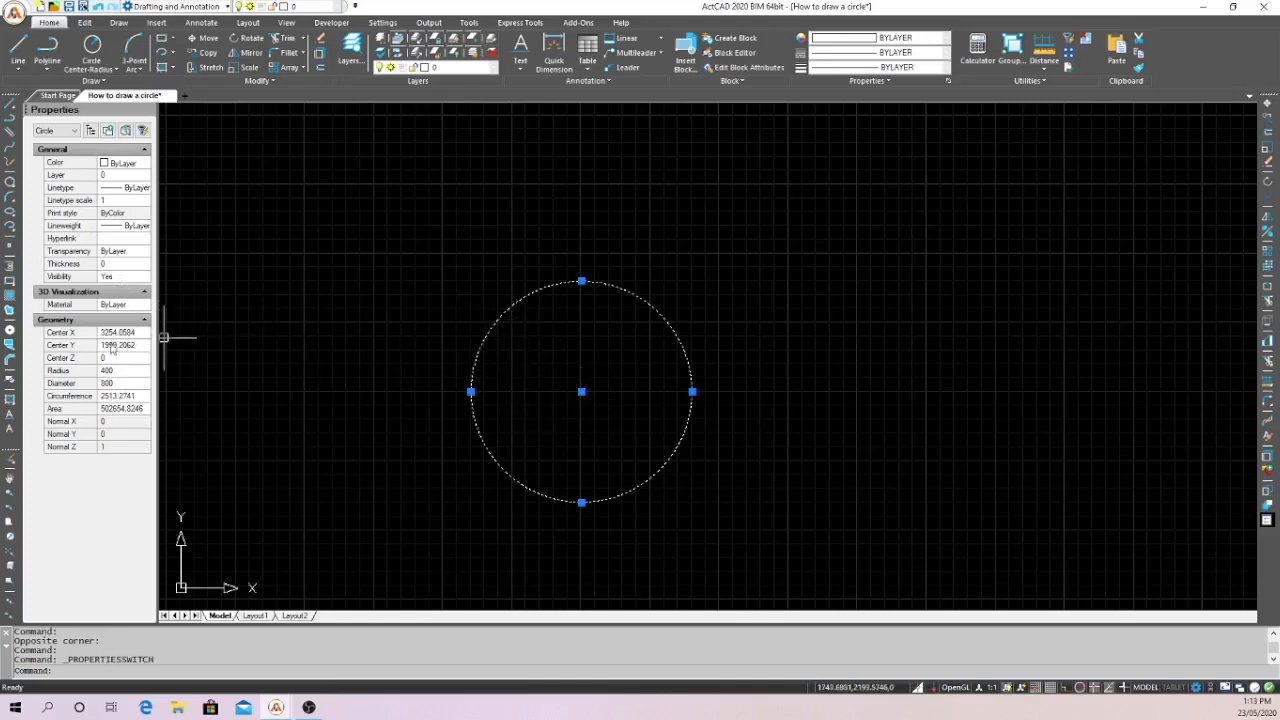
left_click(123, 383)
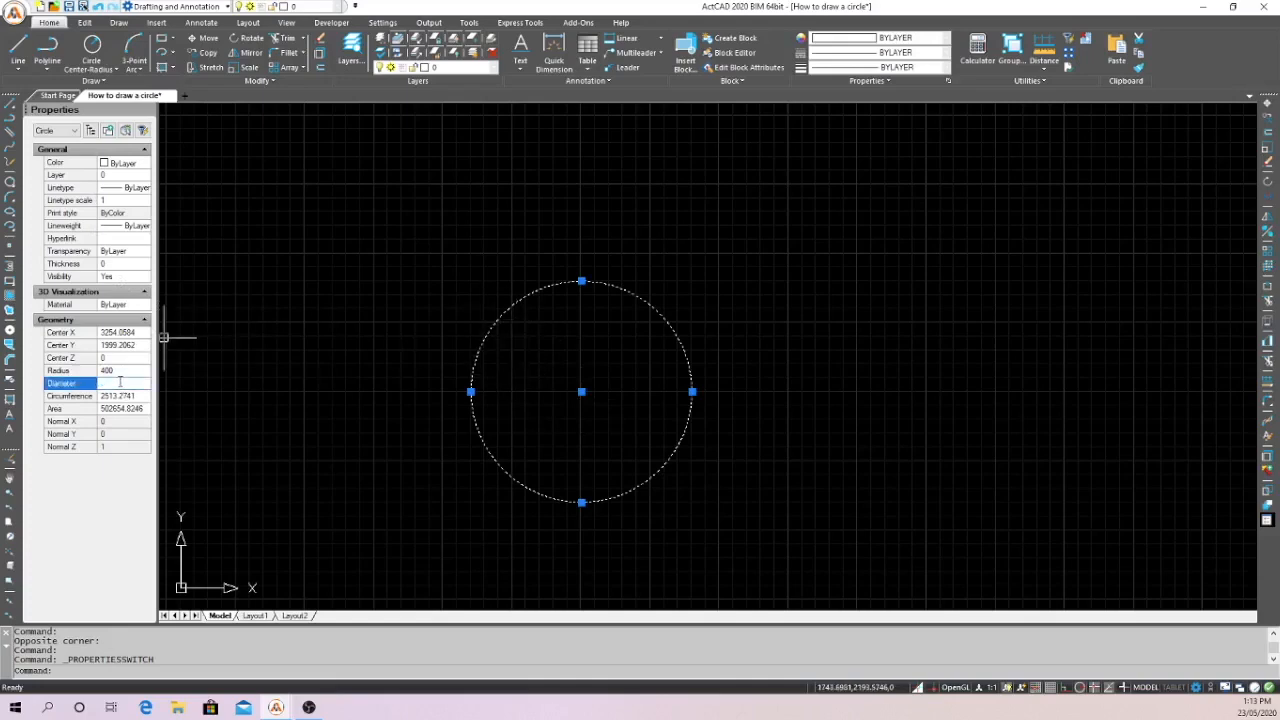
type("80")
key("Return")
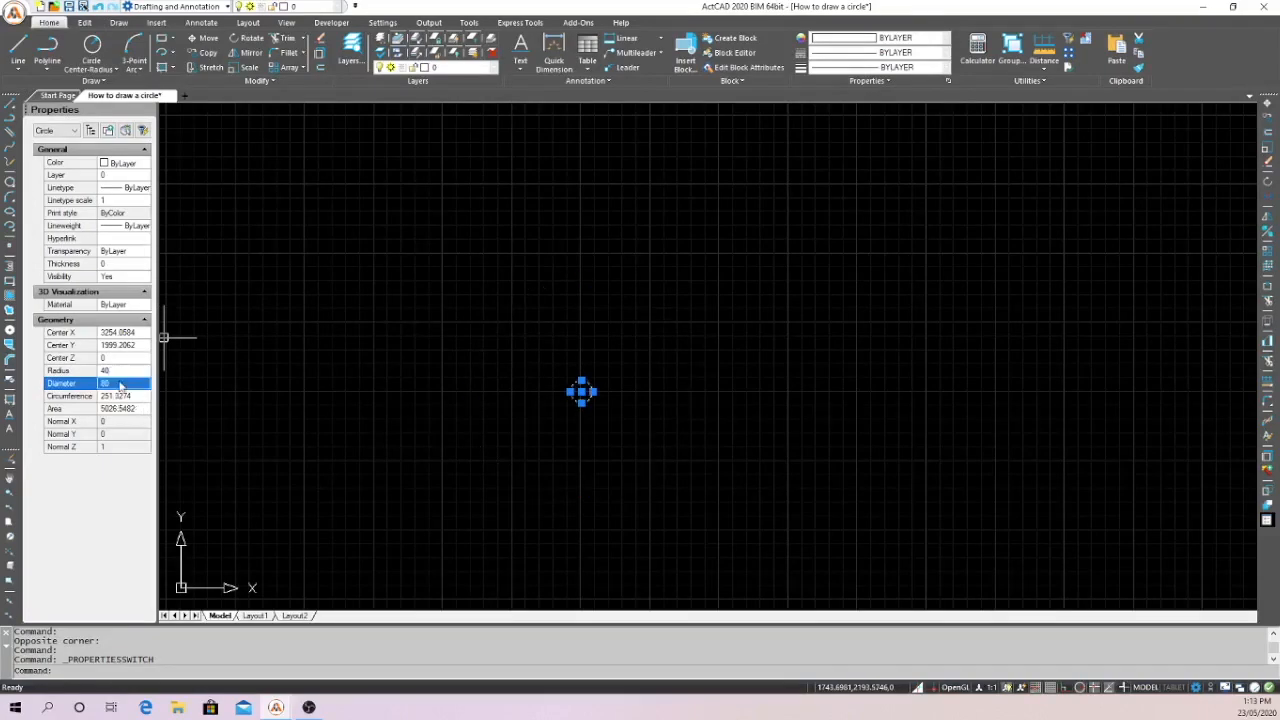
Set the circle's radius to 400 in its geometry properties.
scroll(592, 440, "up", 4)
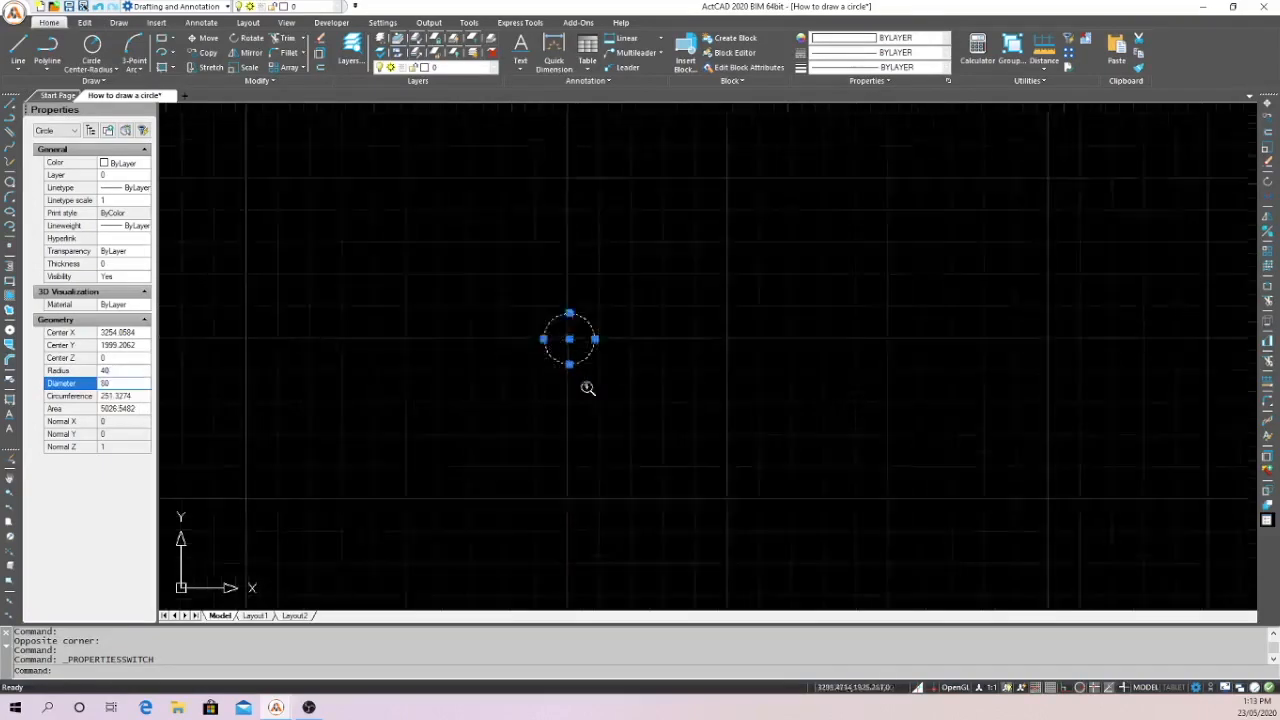
middle_click_drag(590, 391, 586, 481)
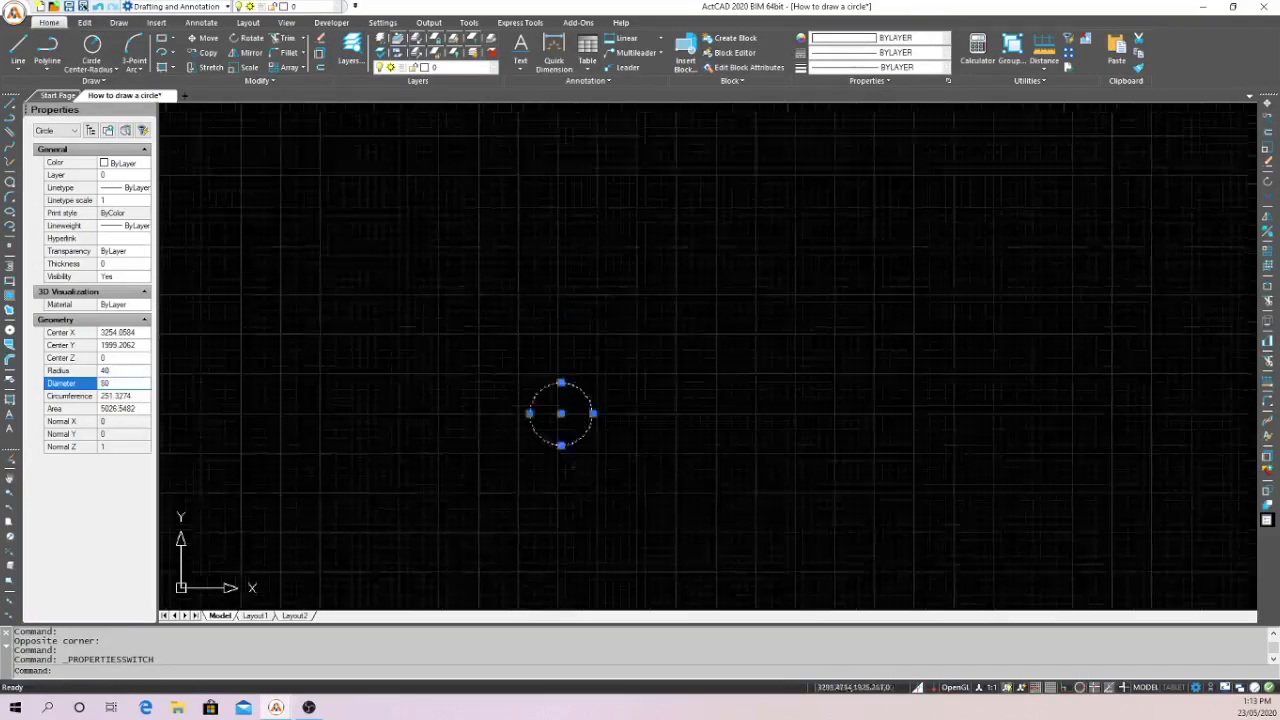
left_click(121, 370)
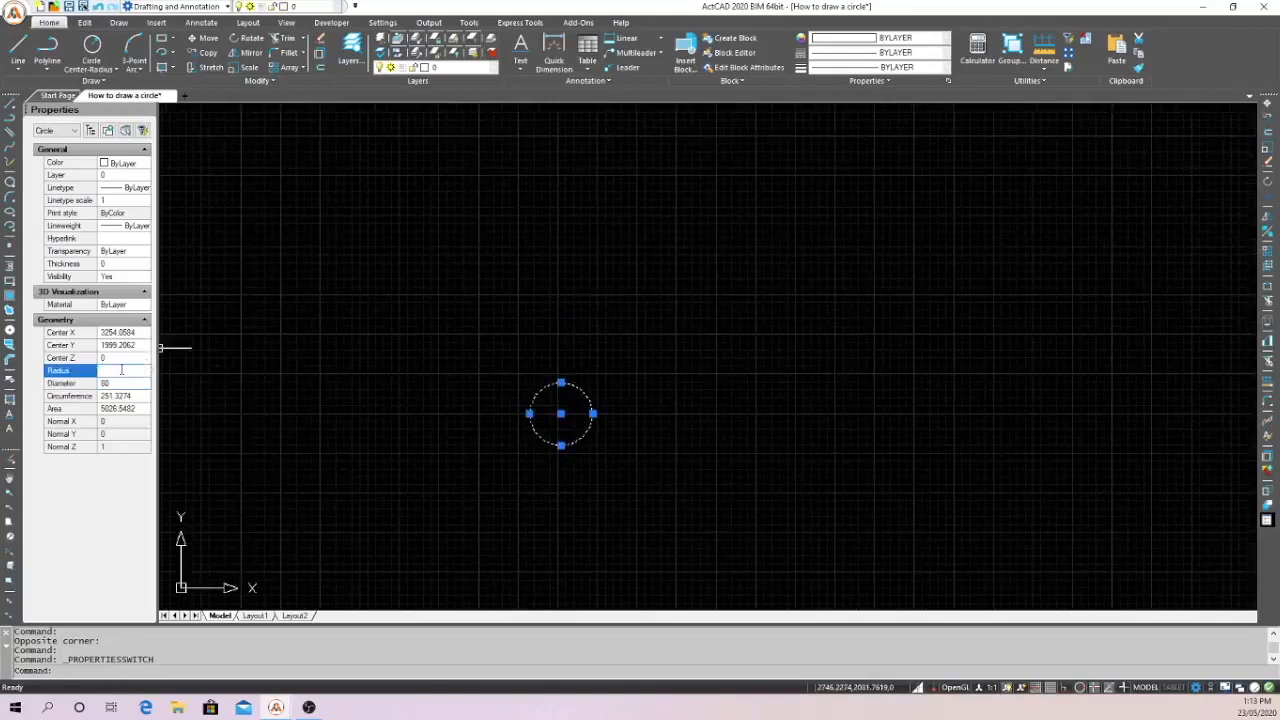
type("400")
key("Return")
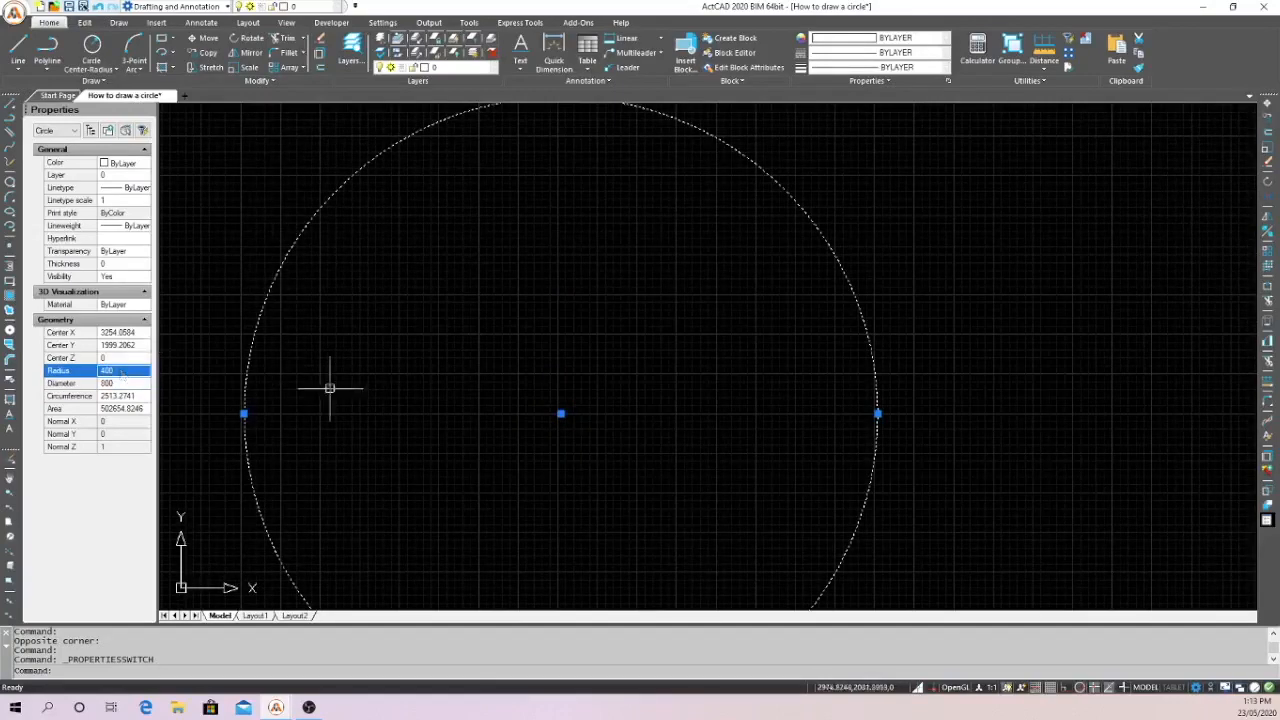
Set the circle's circumference to 24 in its geometry properties.
scroll(494, 366, "down", 3)
left_click(130, 397)
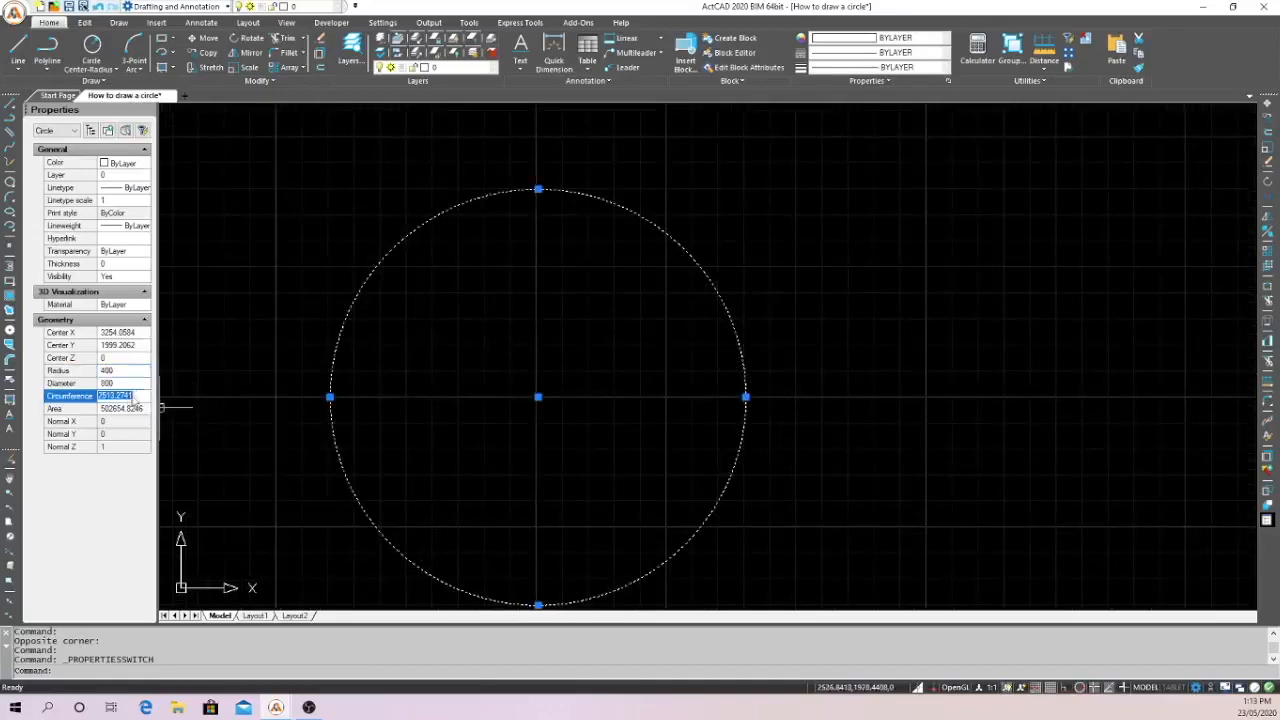
key("BackSpace")
type("24")
key("Return")
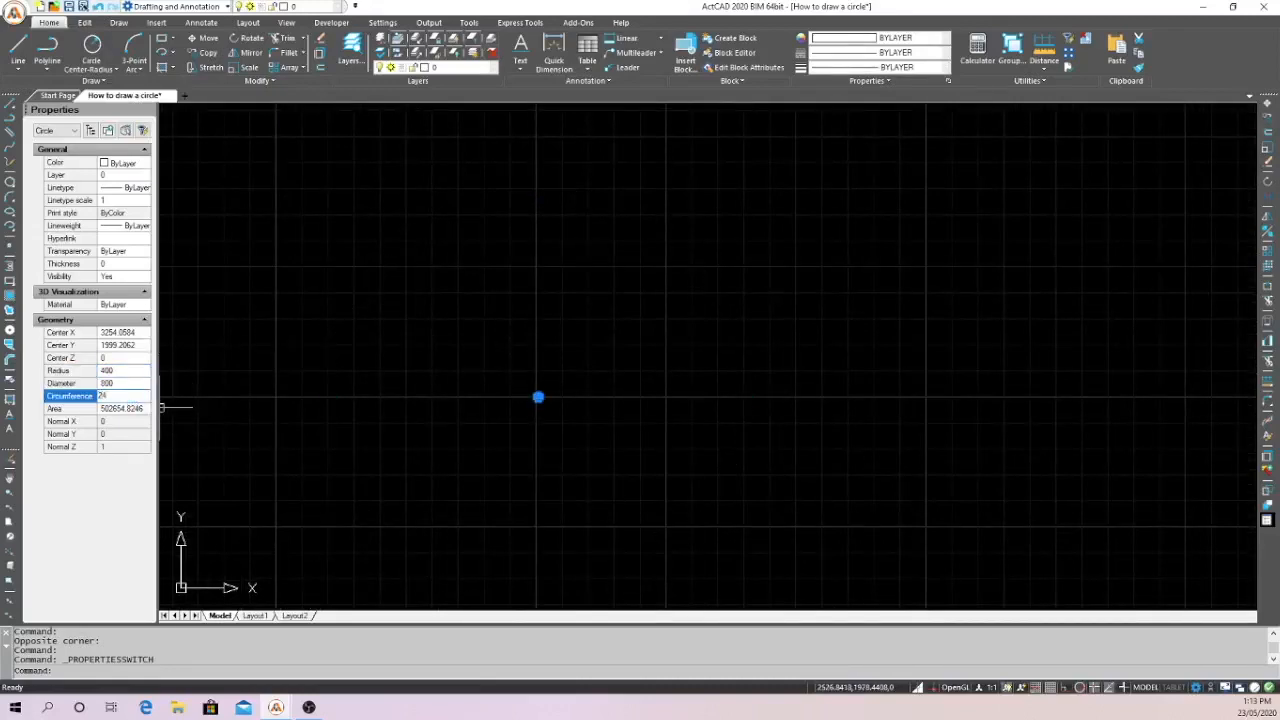
Replace the area value in the circle's geometry properties.
scroll(604, 391, "up", 3)
scroll(492, 432, "up", 5)
middle_click_drag(318, 429, 459, 428)
left_click(120, 408)
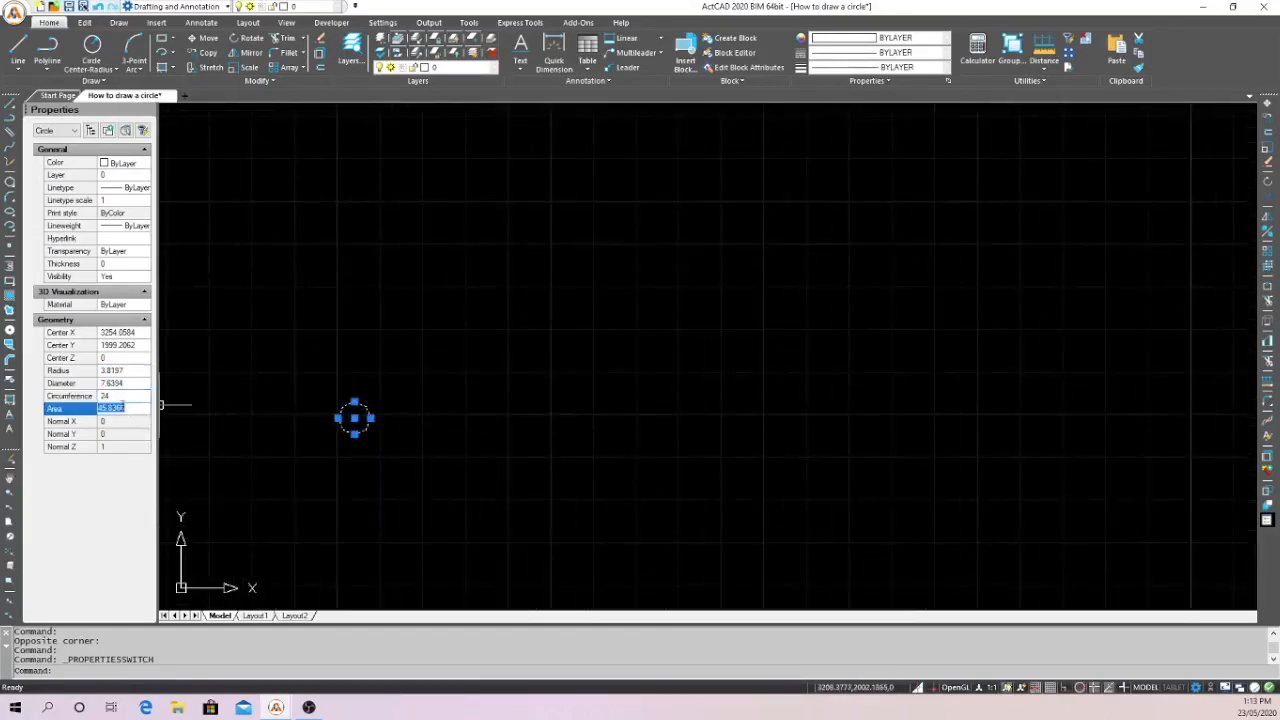
key("BackSpace")
key("Return")
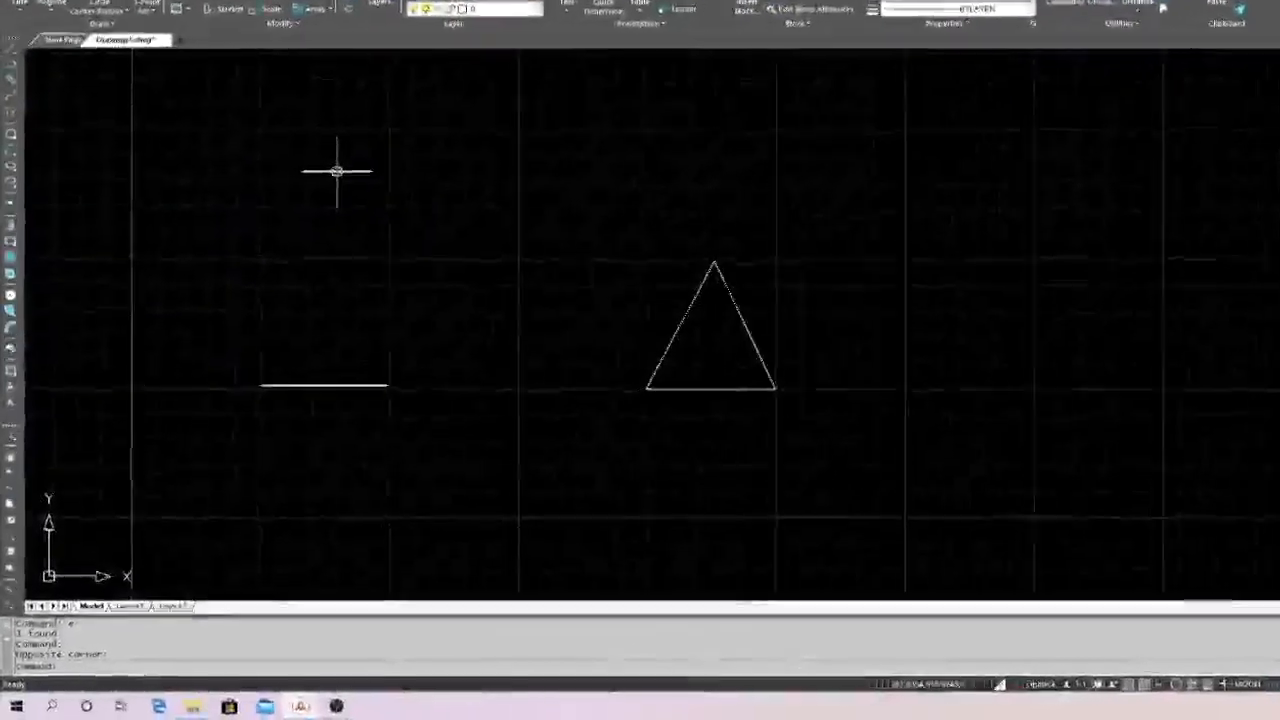
Draw a two-point (2P) circle whose diameter runs between the right and left endpoints of the horizontal line.
type("c")
key("Return")
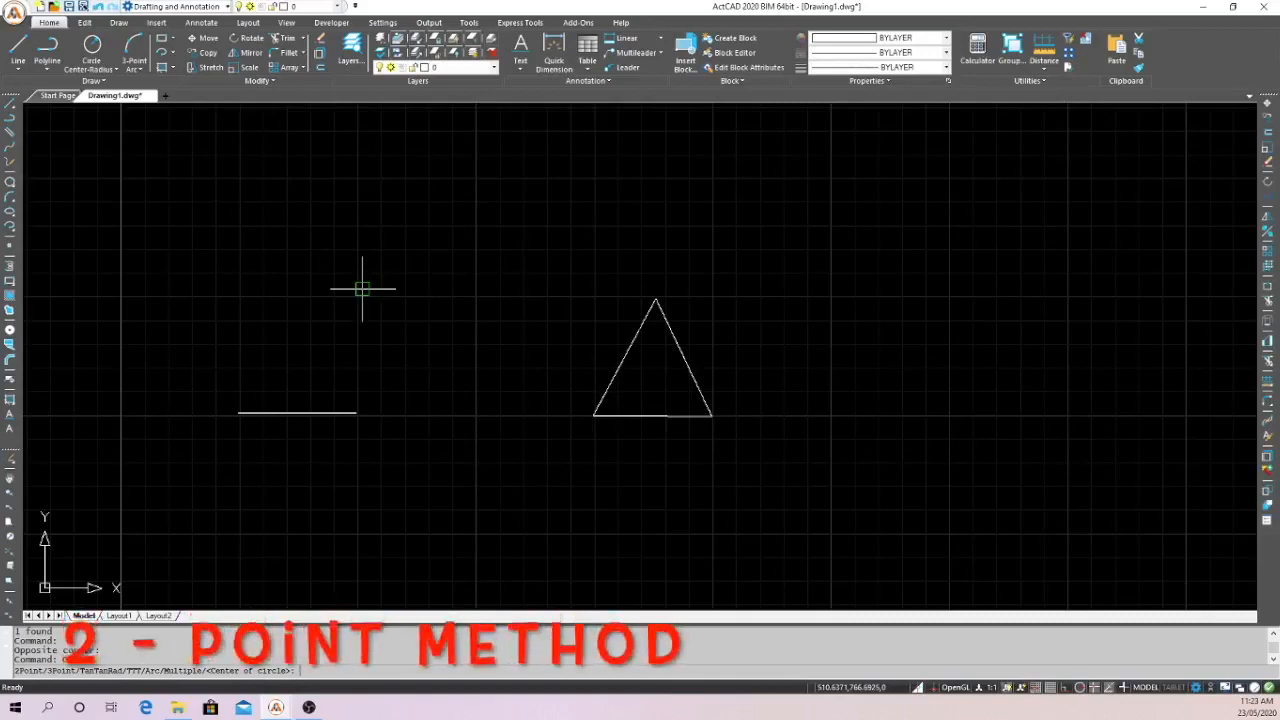
type("2p")
key("Return")
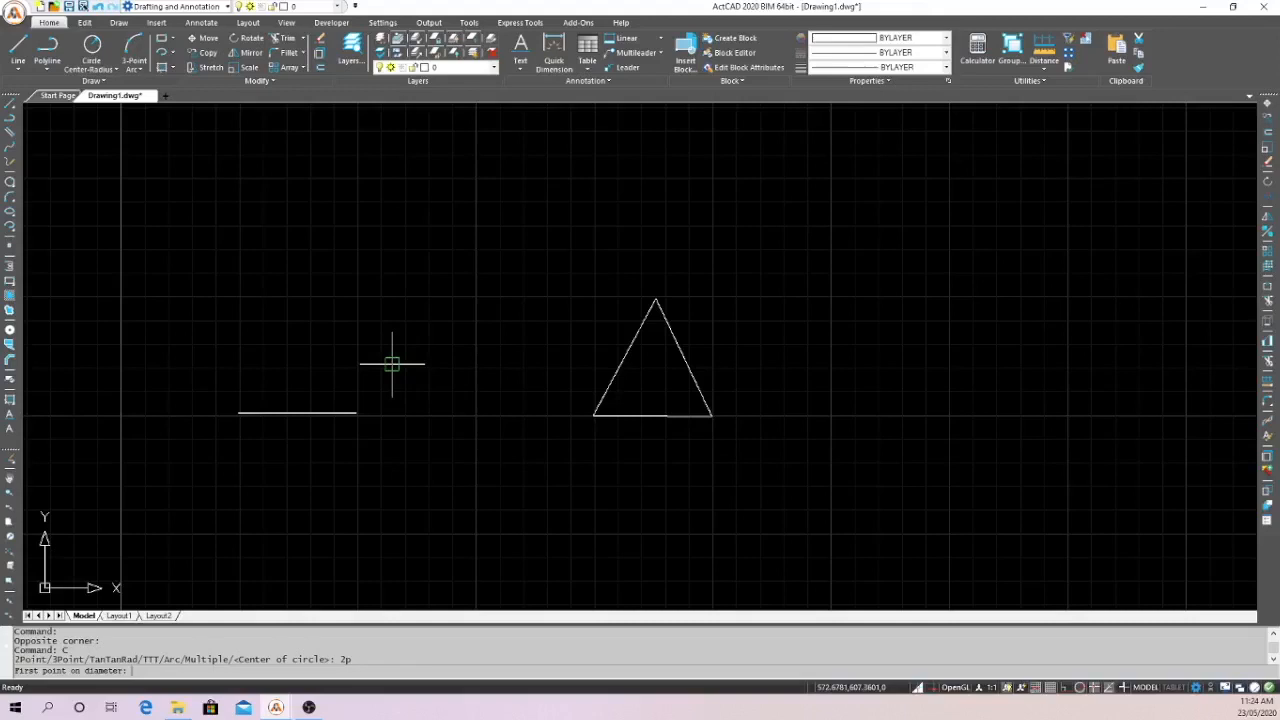
left_click(356, 412)
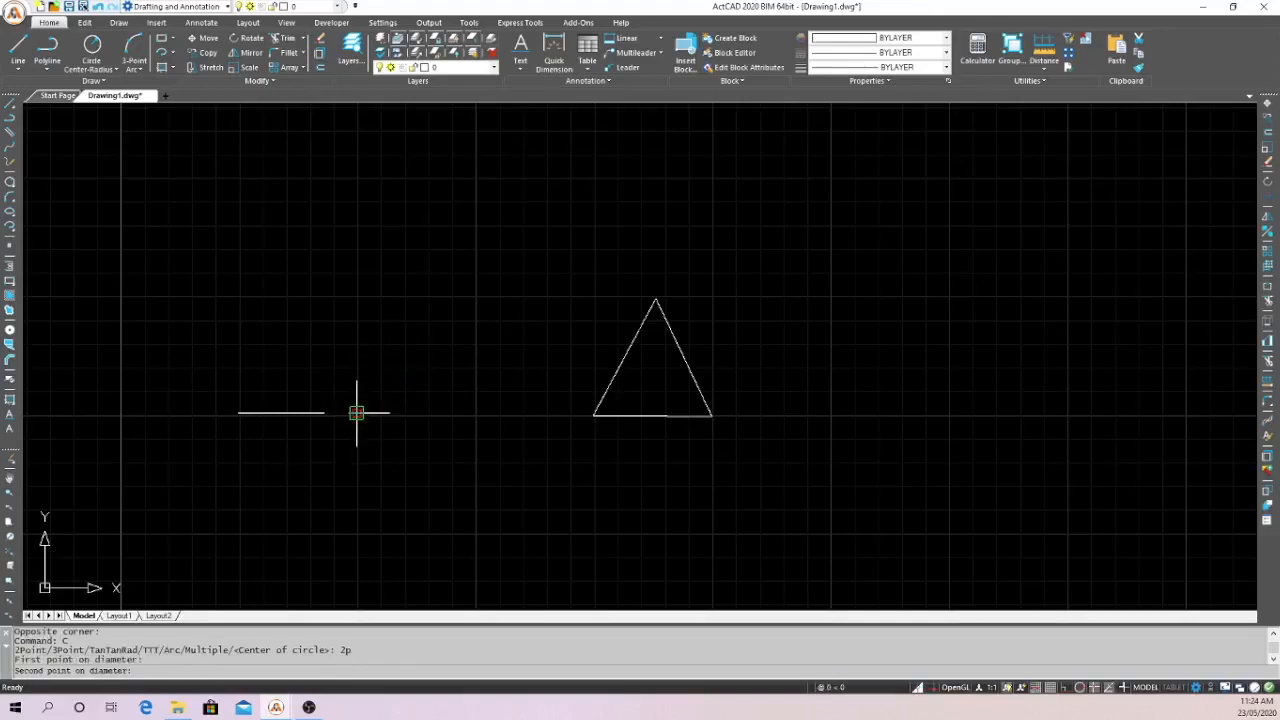
left_click(237, 412)
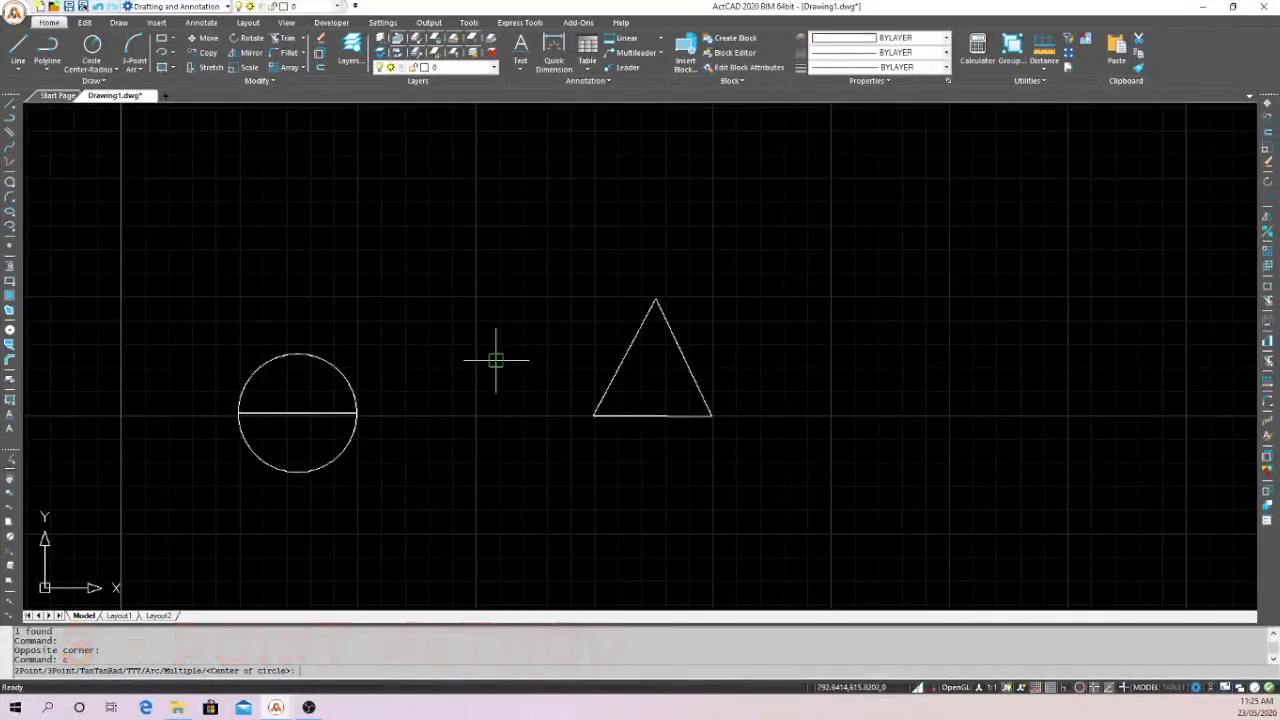
Draw a three-point (3P) circle through the triangle's lower-left, top and lower-right vertices.
key("Return")
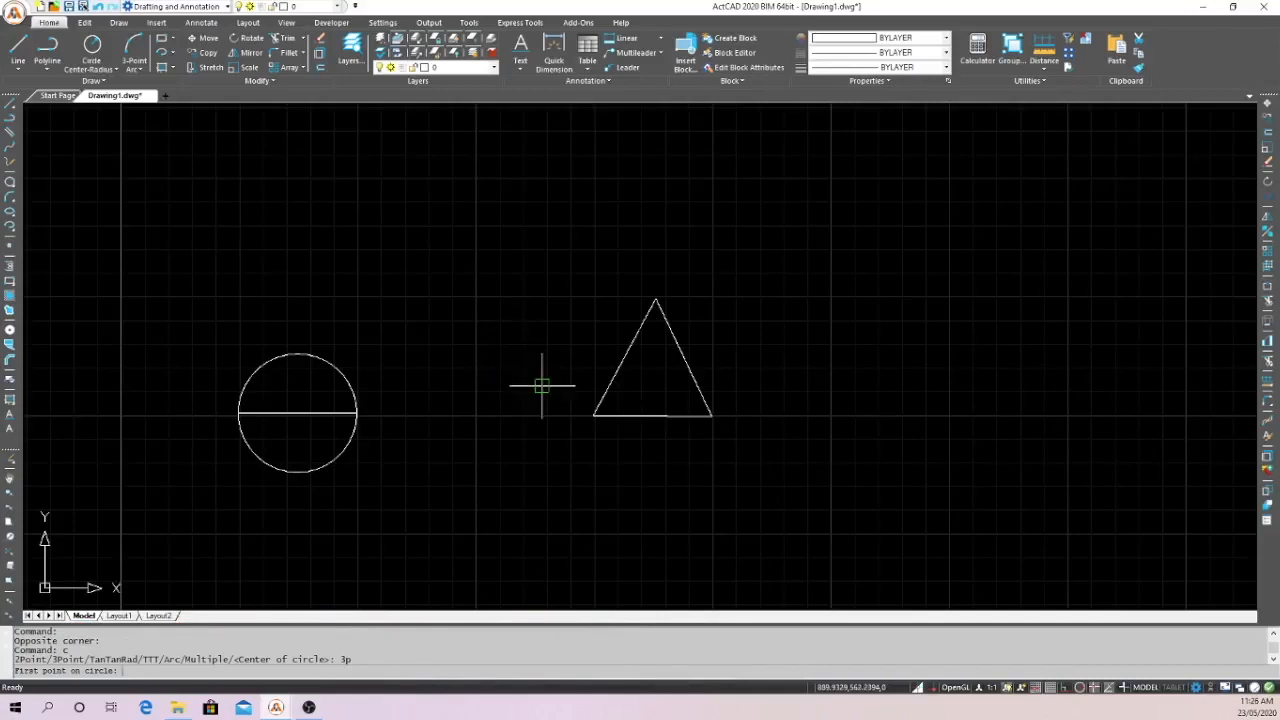
left_click(594, 414)
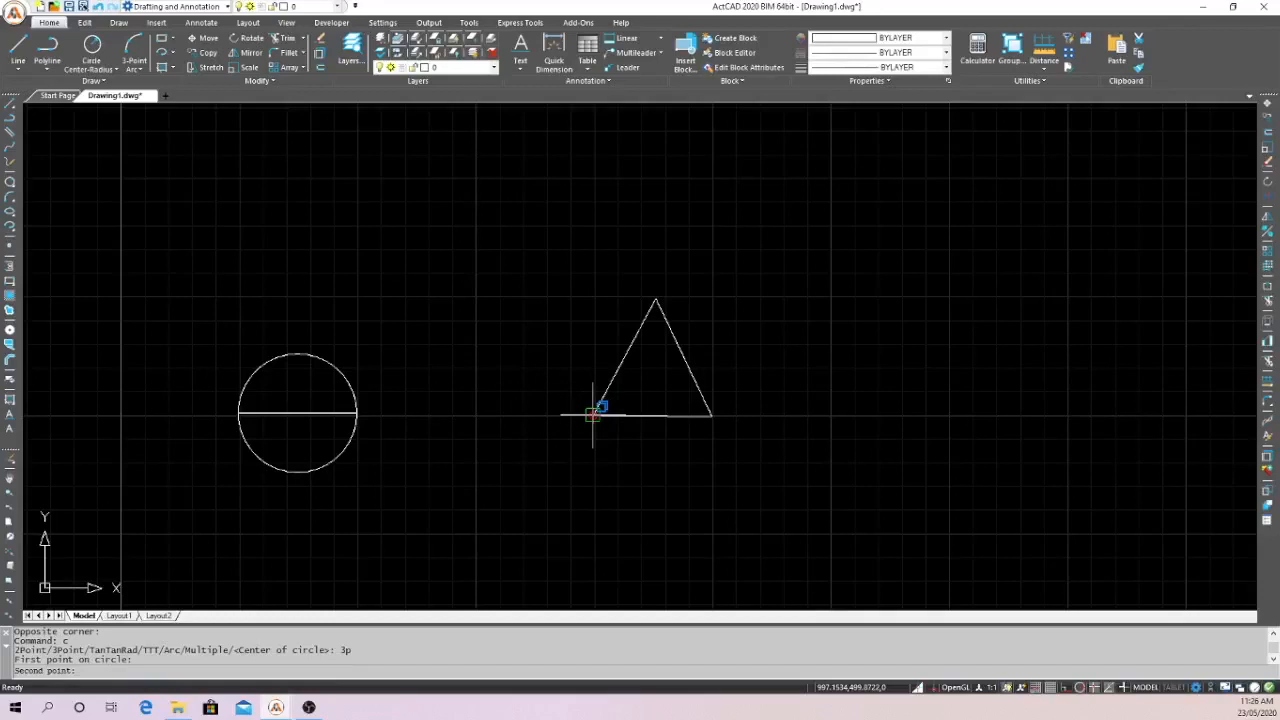
left_click(656, 298)
left_click(711, 414)
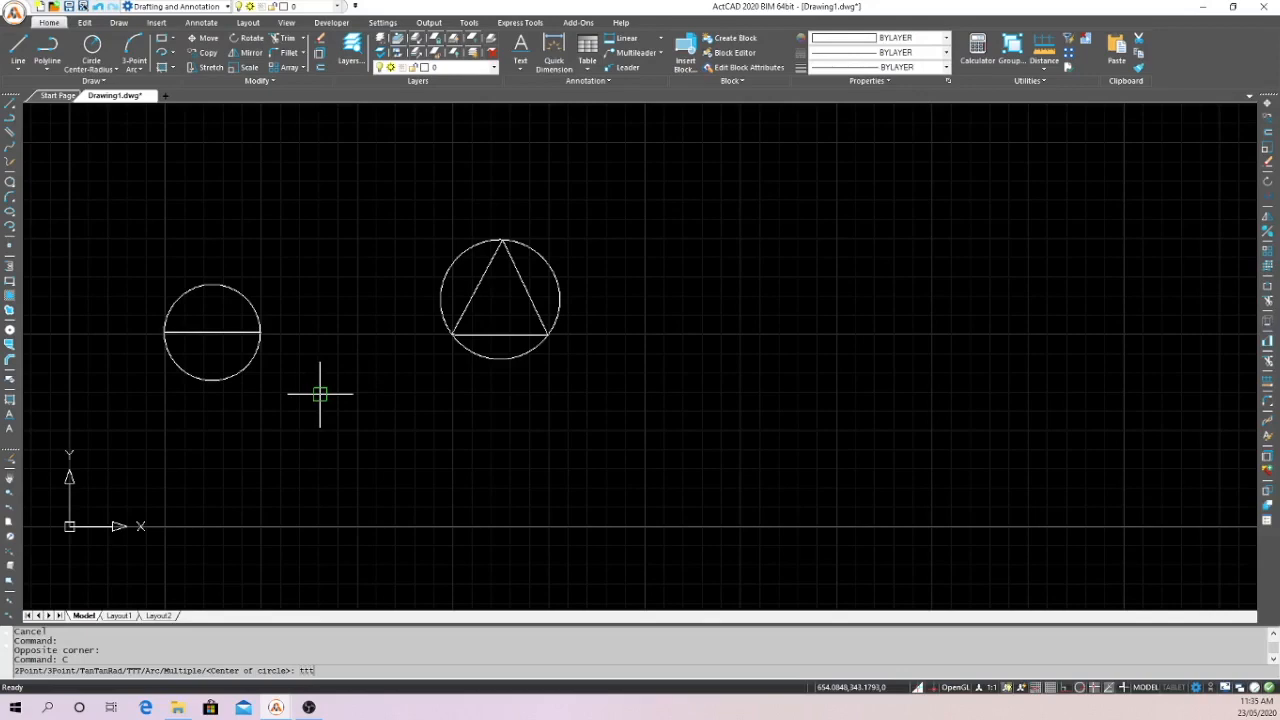
Draw a circle inside the triangle with the TTT option, tangent to its right, left and bottom sides.
key("Return")
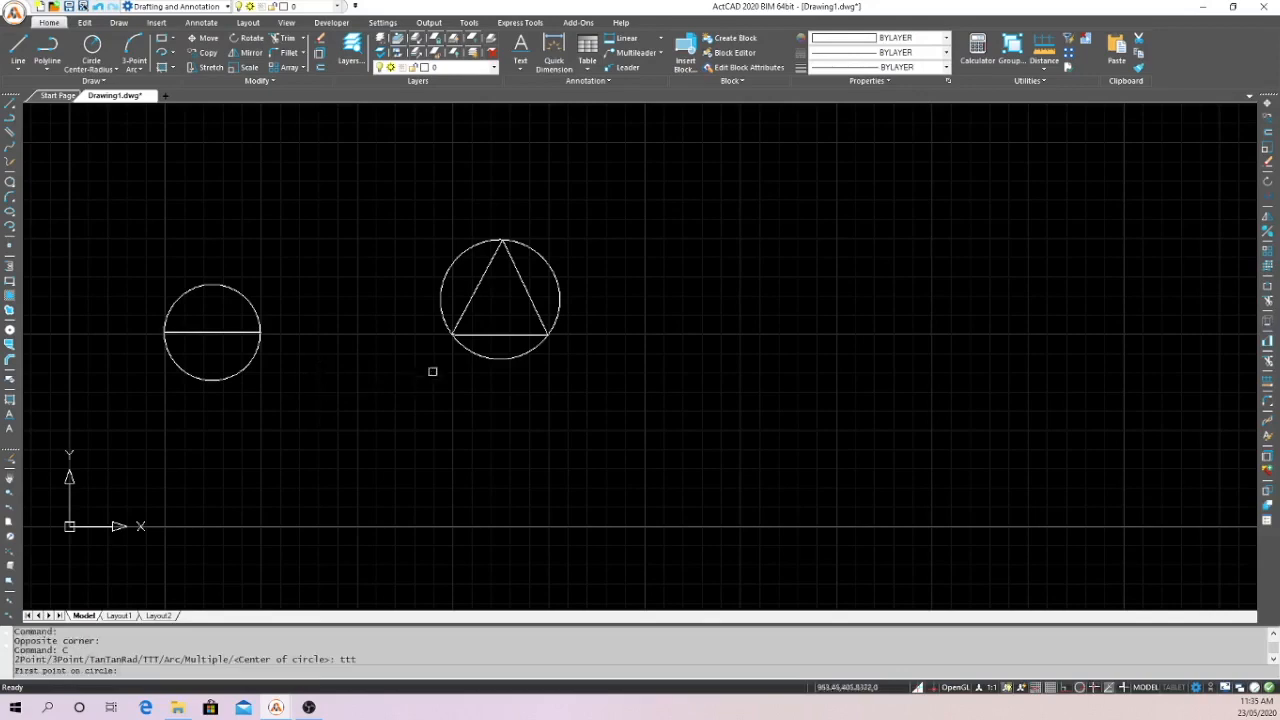
left_click(519, 275)
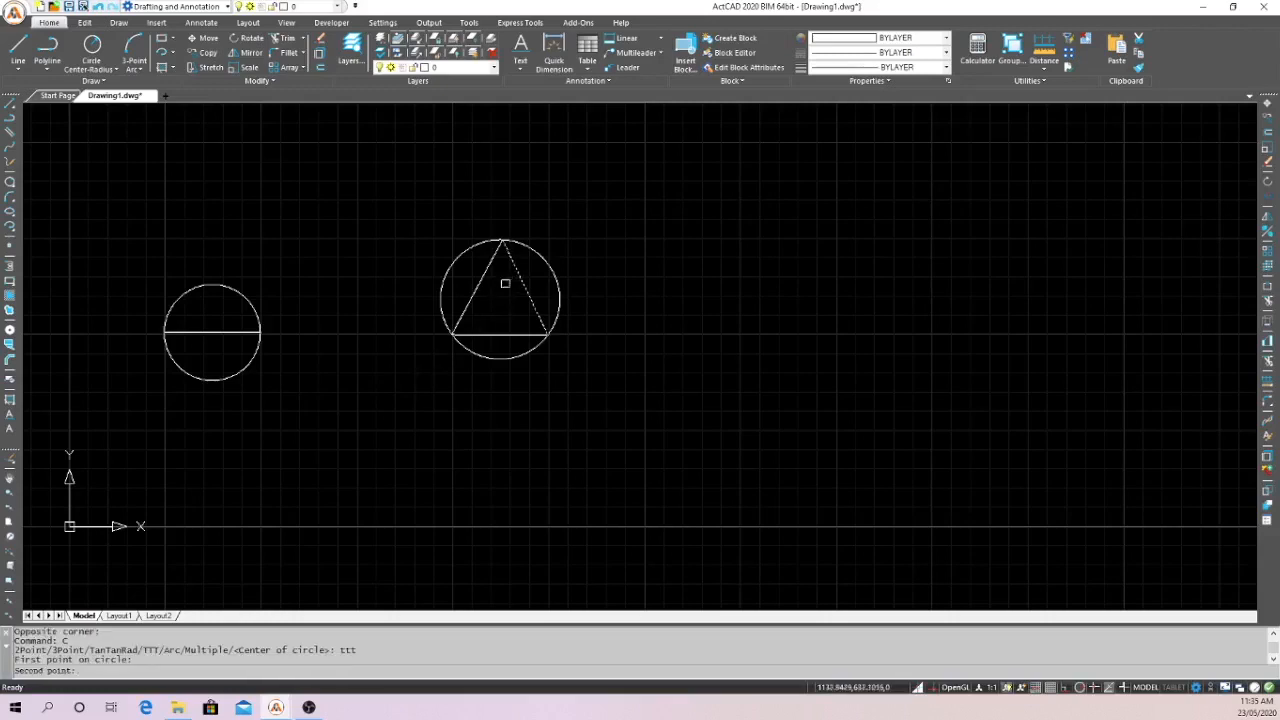
left_click(470, 299)
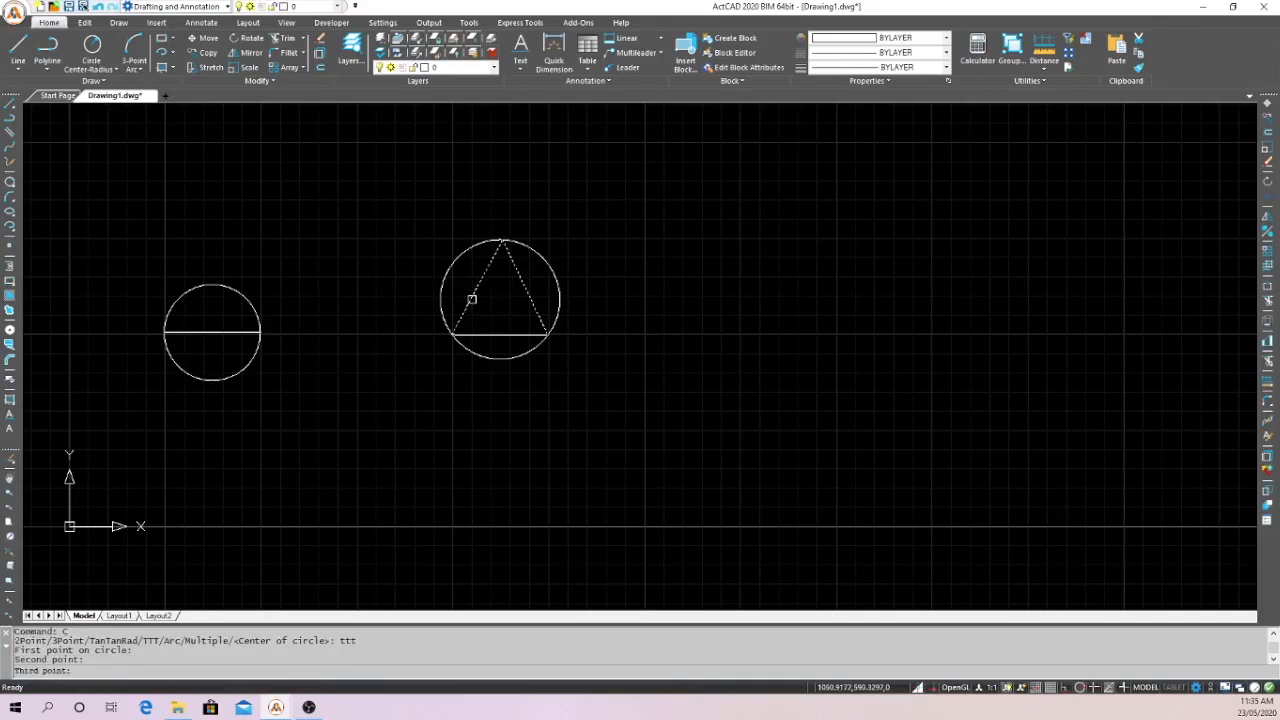
left_click(504, 335)
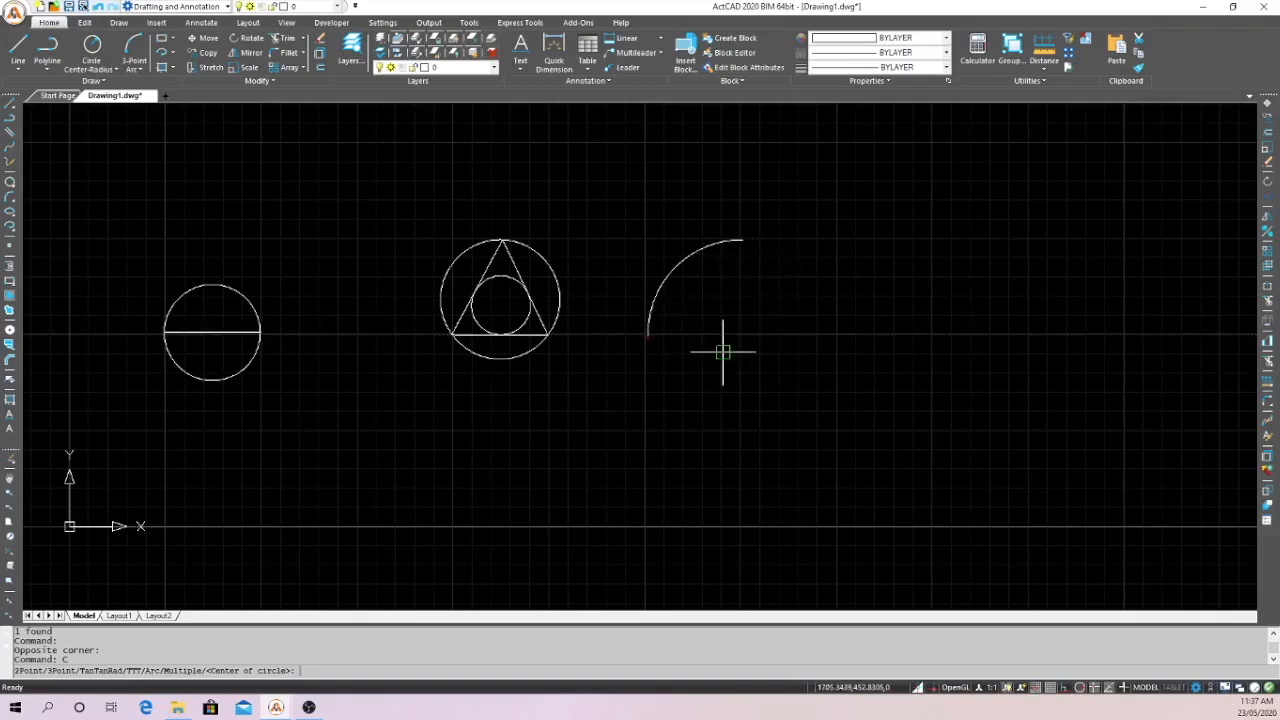
Convert the arc beside the triangle into a full circle with the Circle command's Arc option.
key("Return")
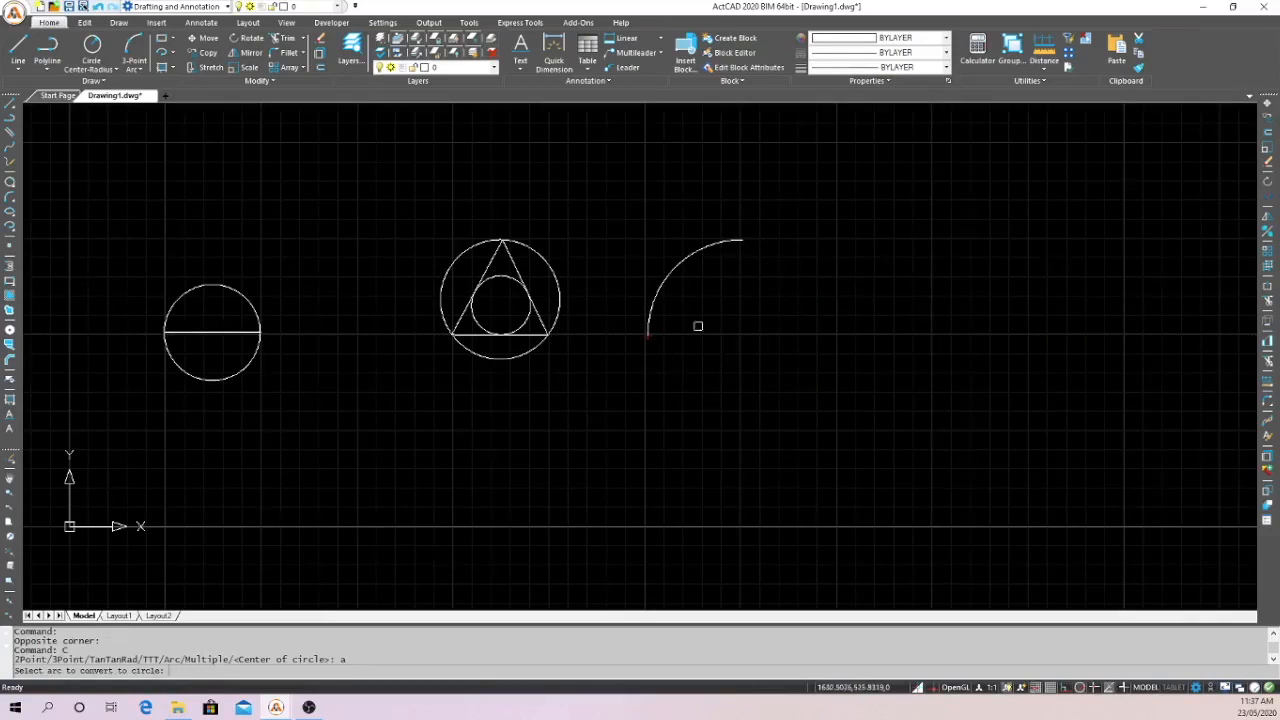
left_click(680, 262)
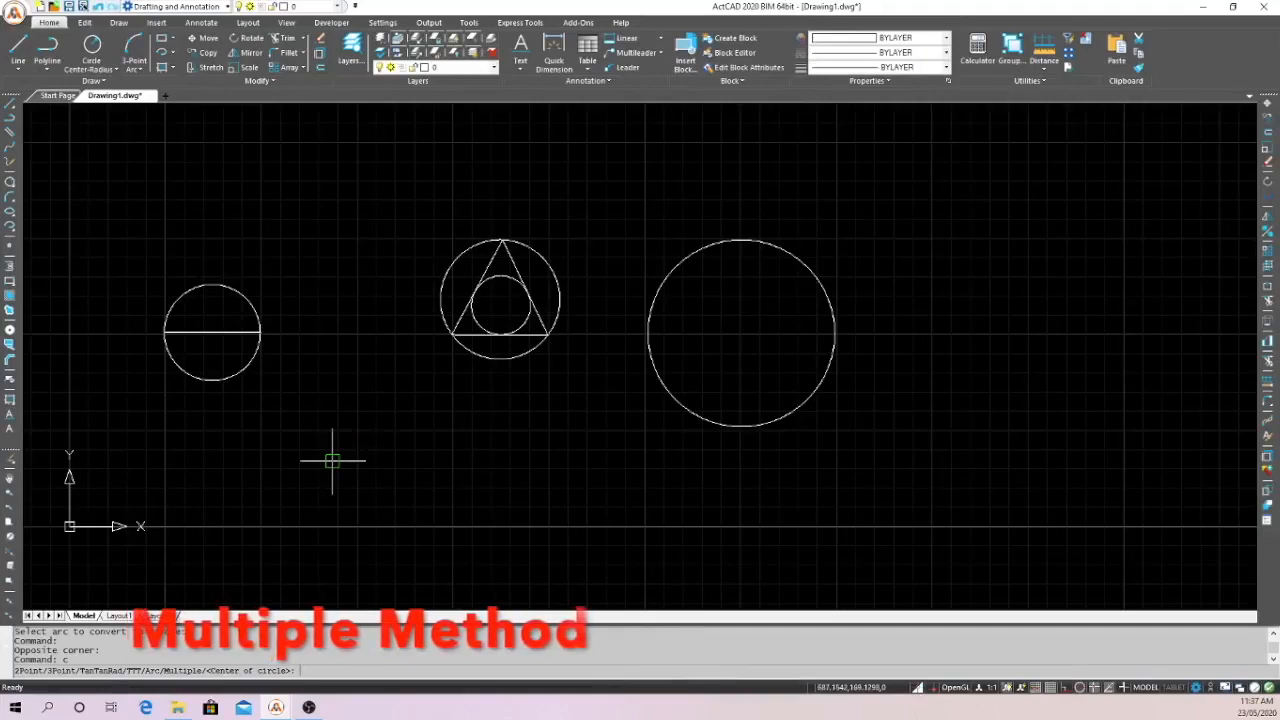
Draw four equal circles of about 191 radius around the triangle figure using the Circle command's Multiple option.
key("Return")
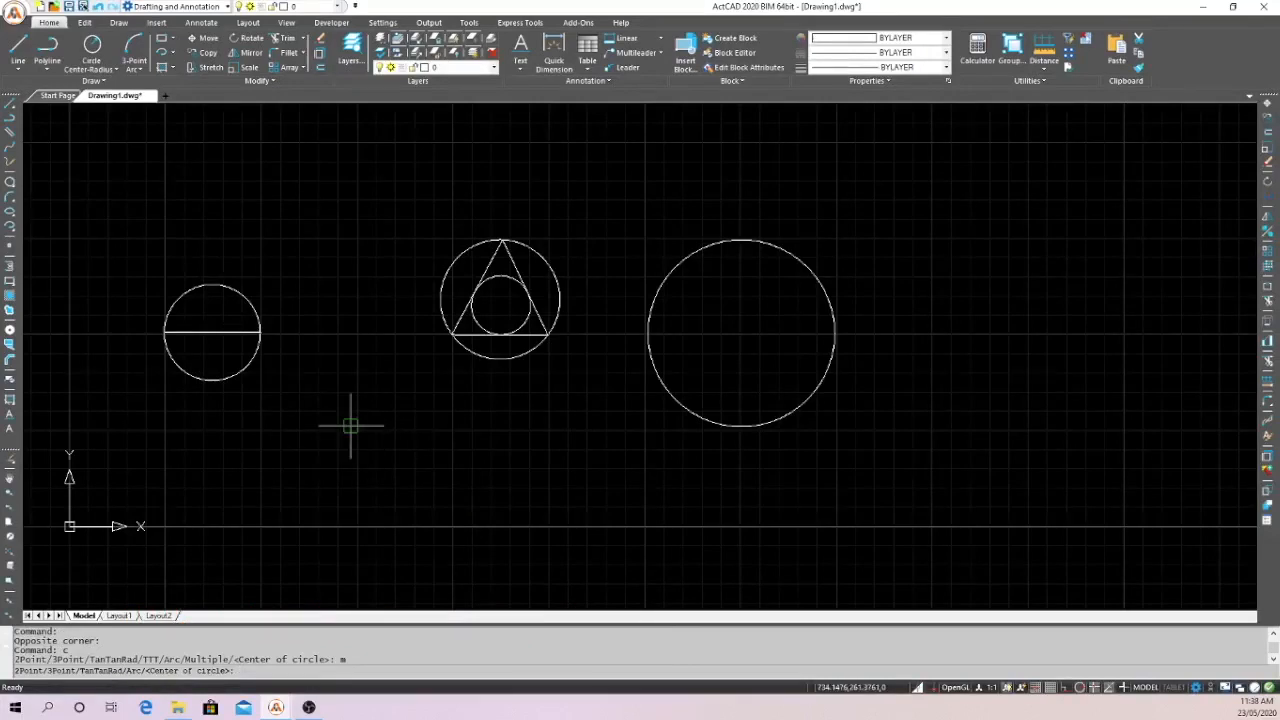
left_click(358, 431)
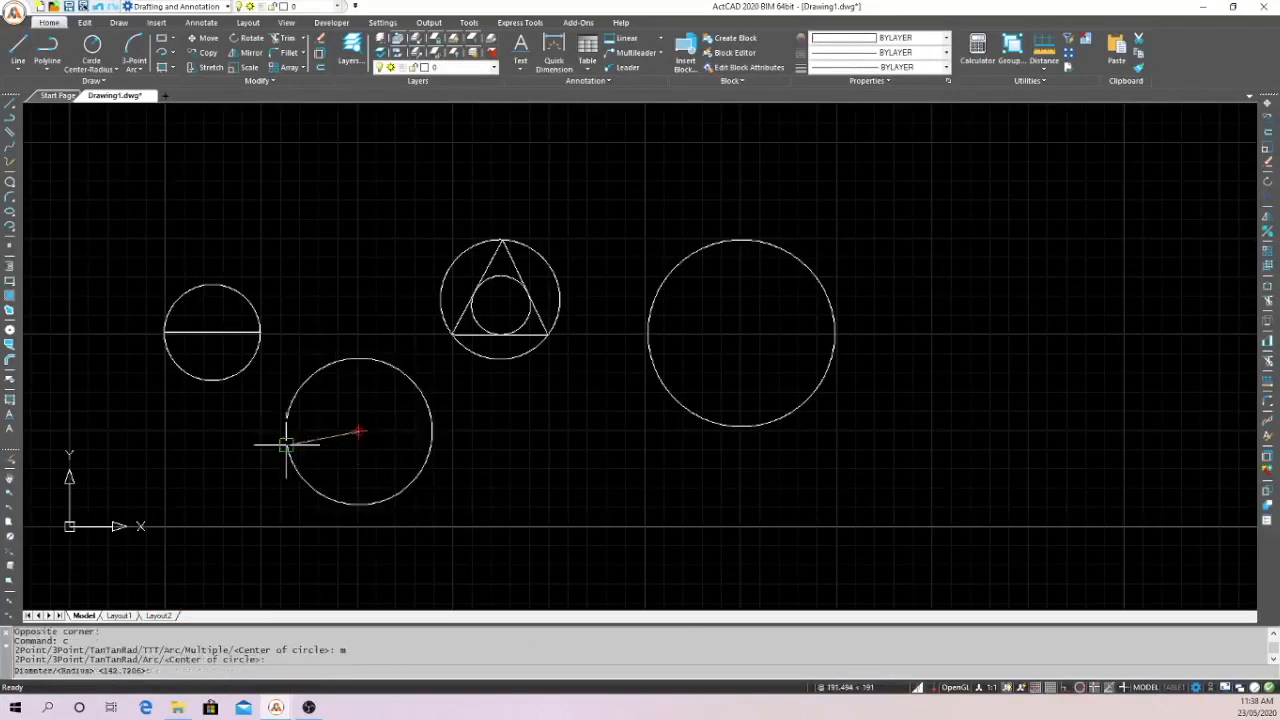
left_click(286, 443)
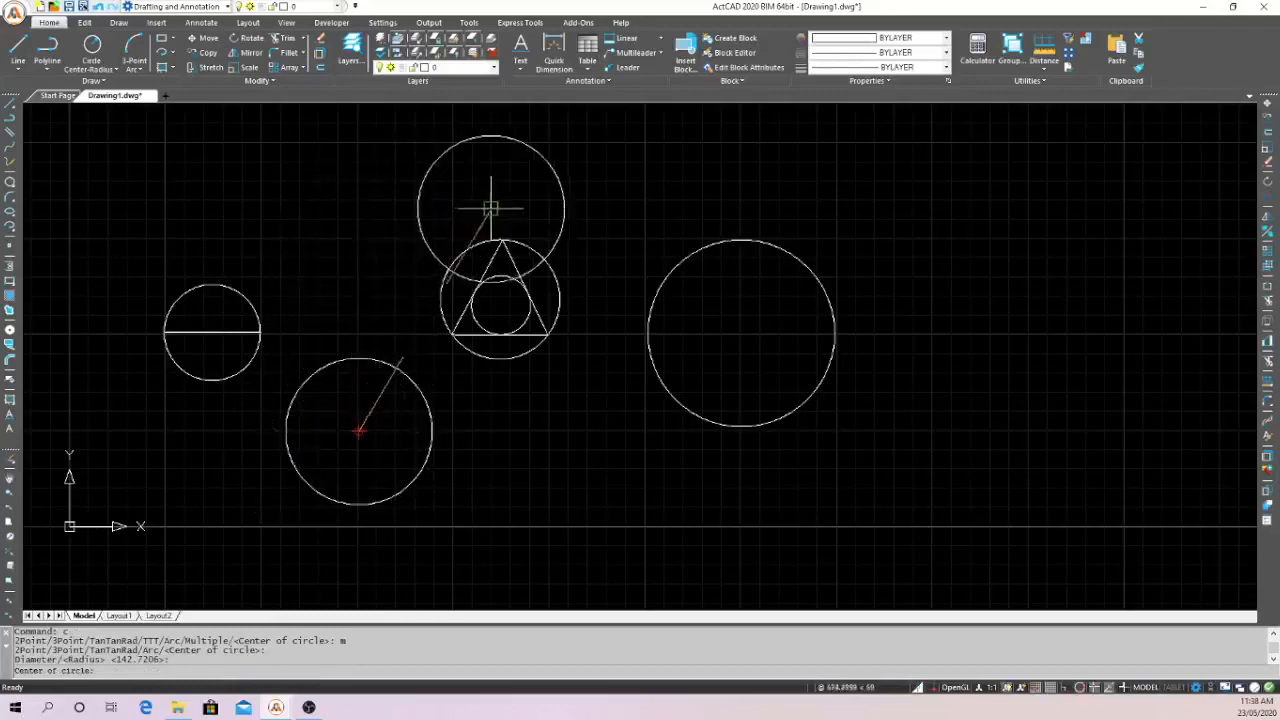
left_click(534, 453)
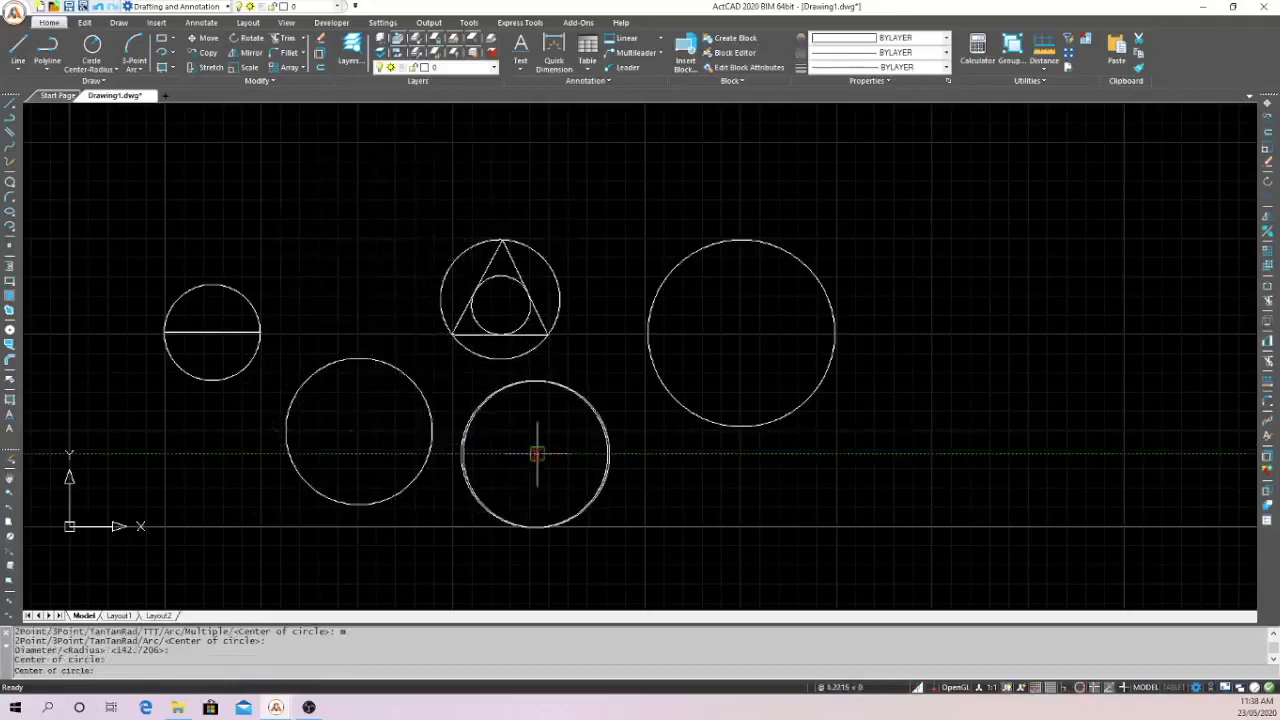
left_click(358, 267)
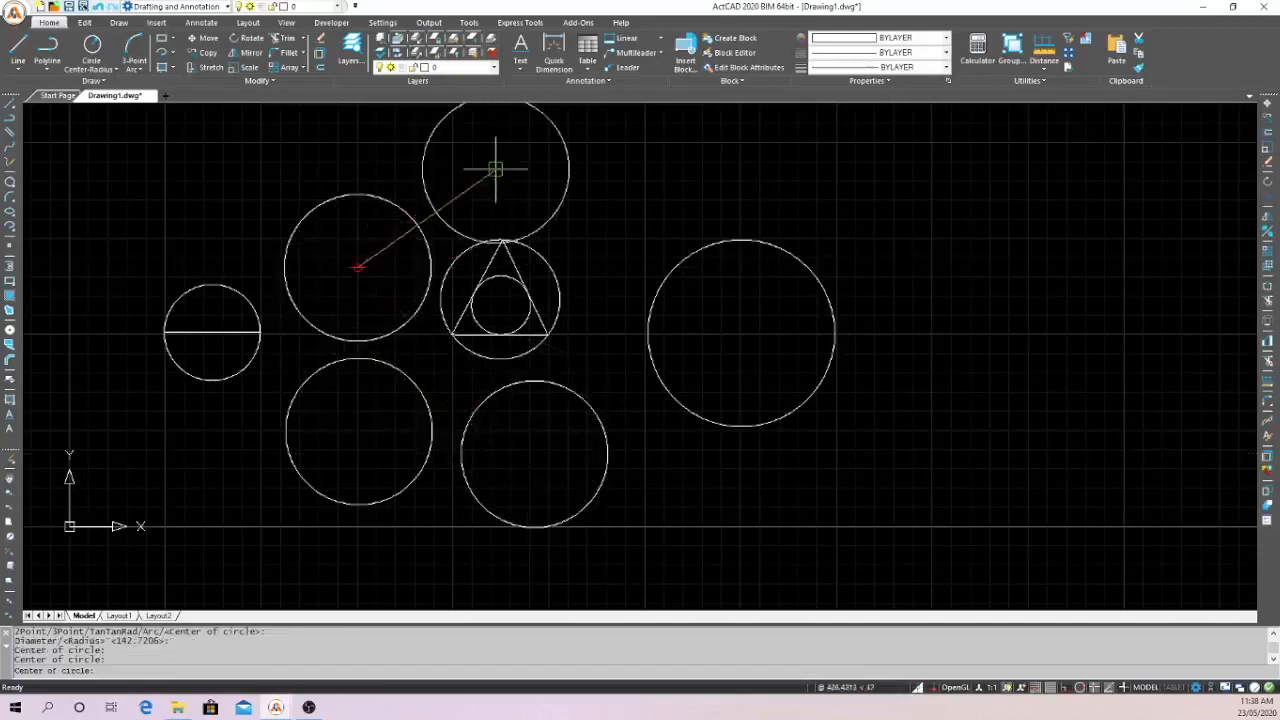
left_click(554, 162)
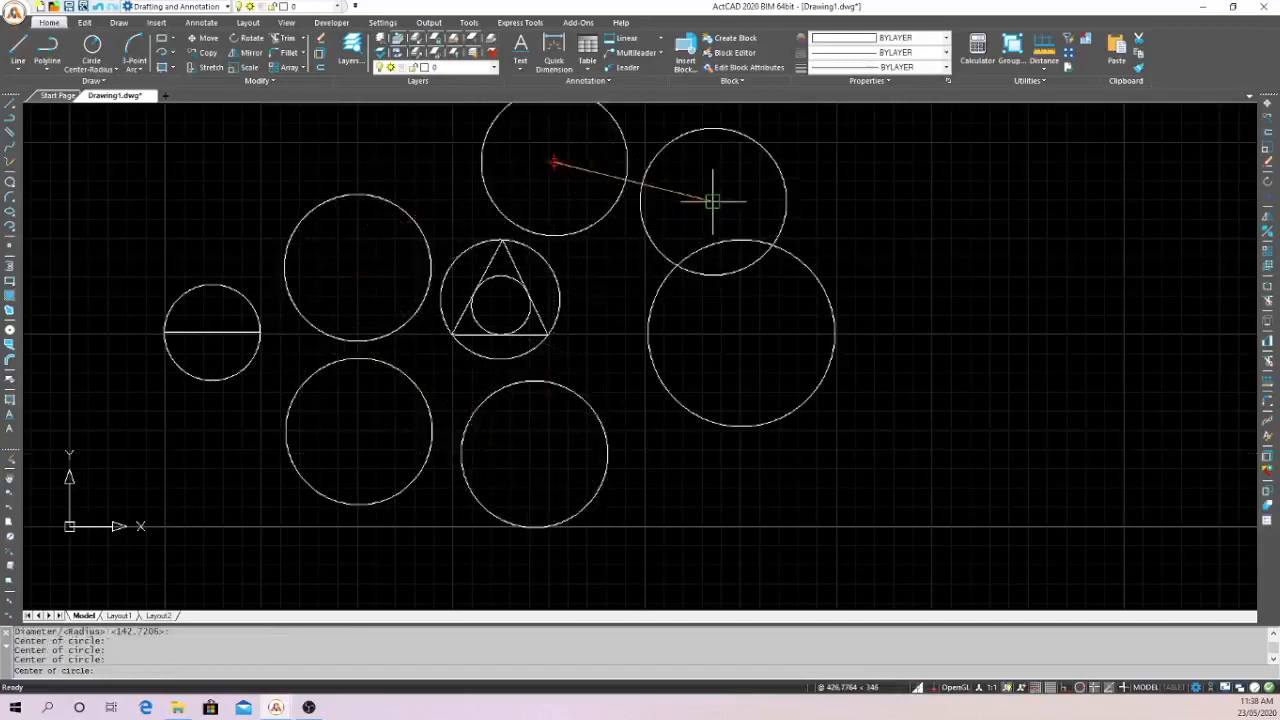
key("Return")
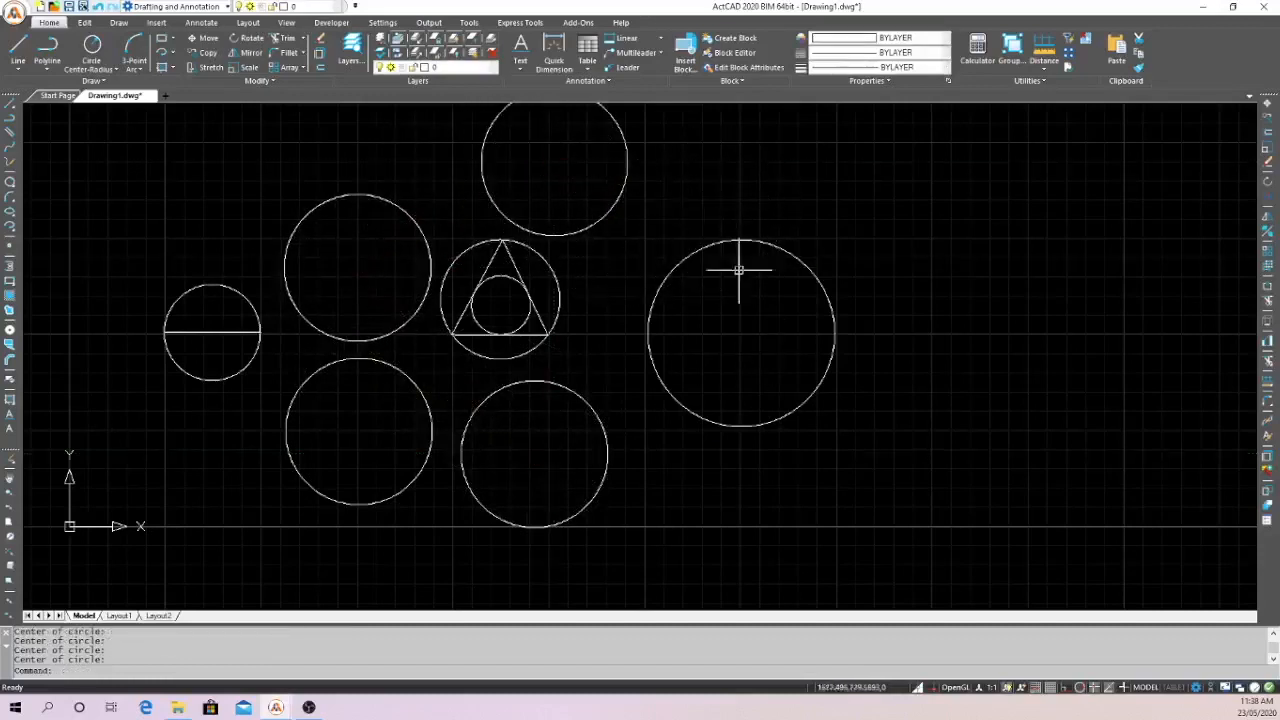